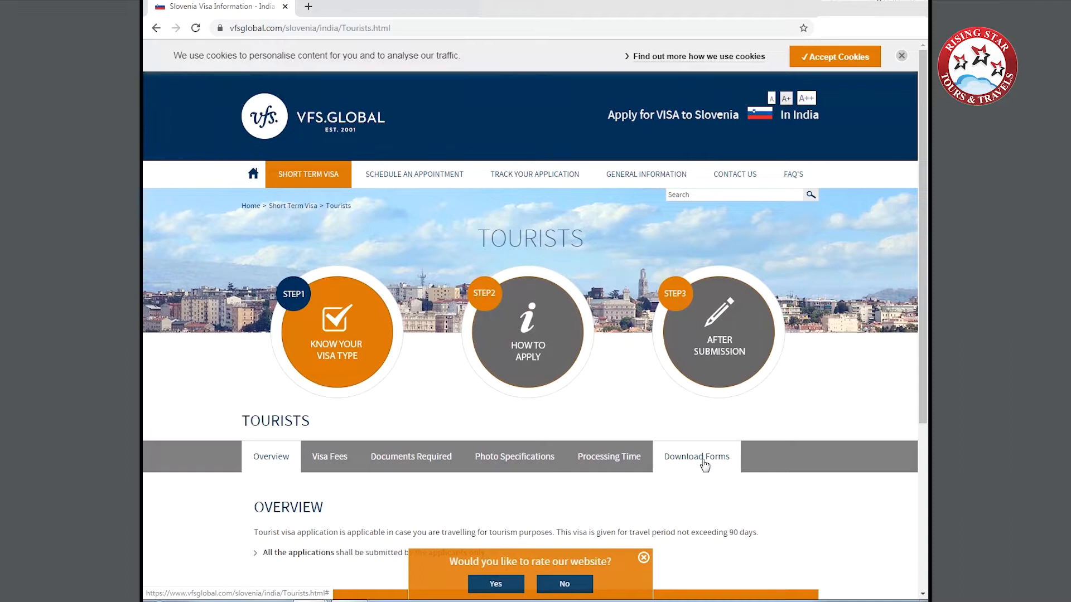
Open the Visa Application Form PDF from the tourist visa's downloadable forms and dismiss the Adobe Acrobat pop-up.
click(703, 462)
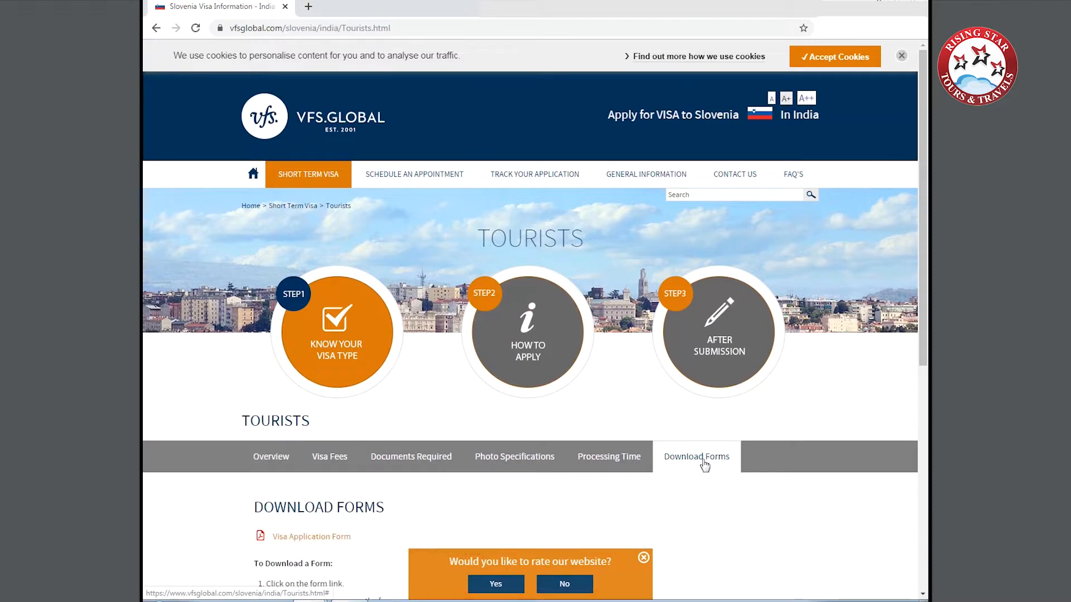
click(304, 539)
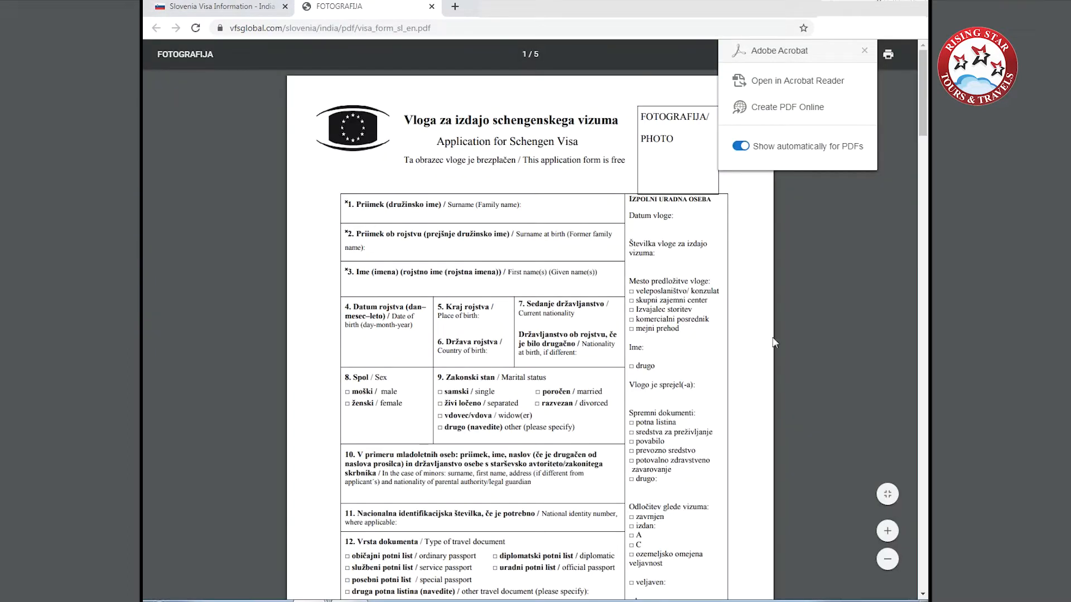
click(864, 52)
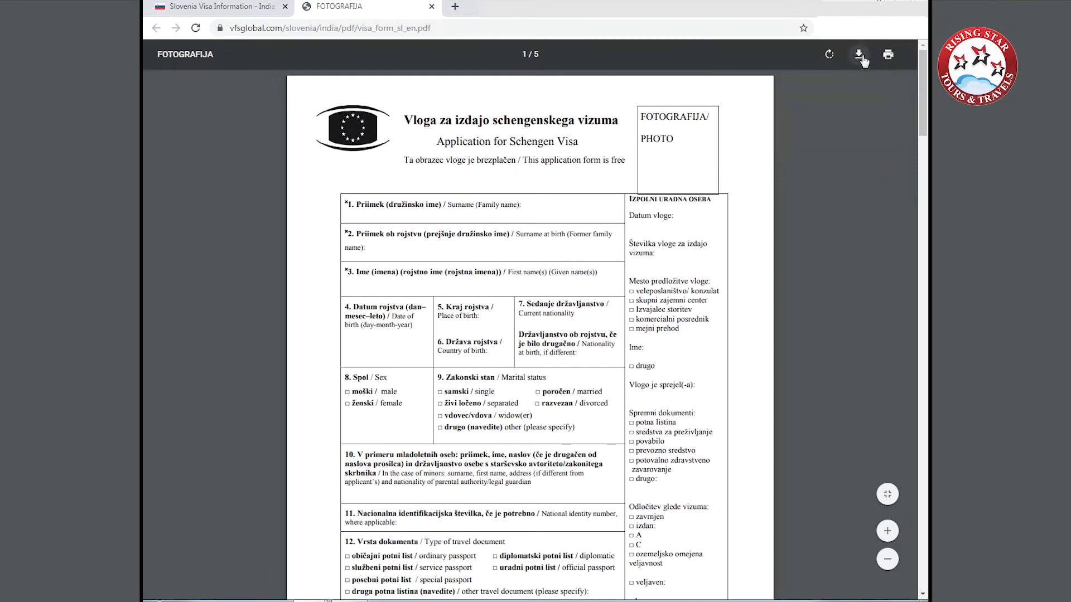
Download the visa form to the Desktop under the file name SLOVENIA FORM.
click(858, 55)
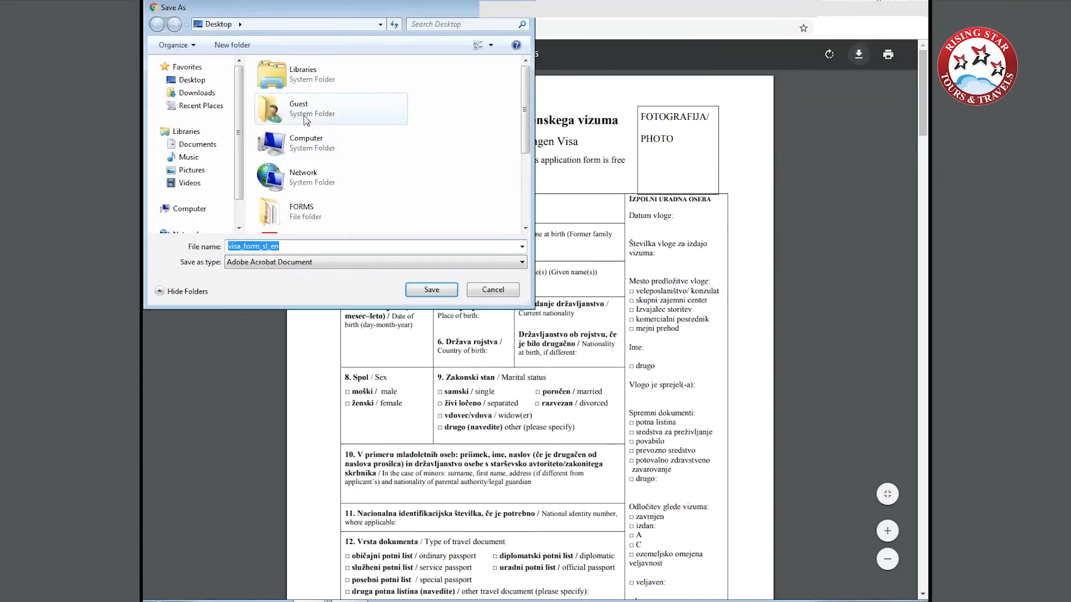
click(192, 80)
double_click(310, 245)
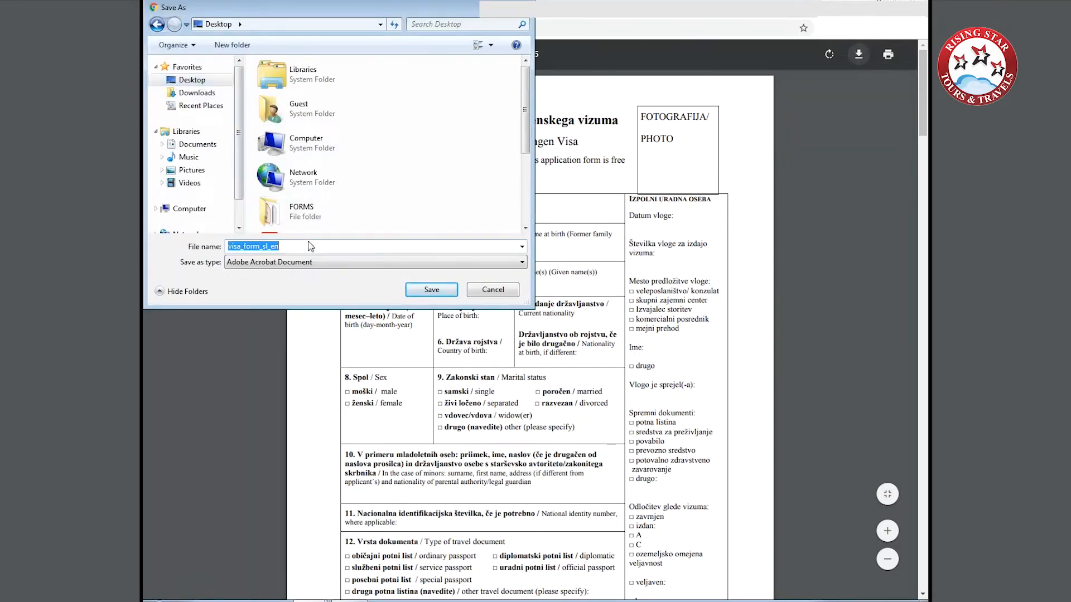
text(SLOV)
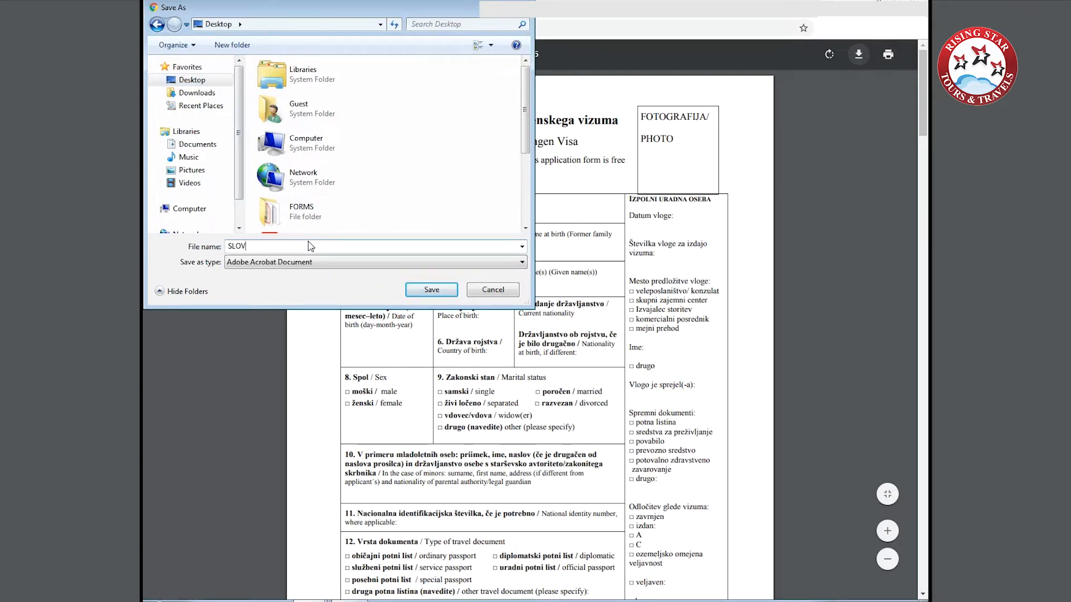
text(ENIA FORM)
key(Return)
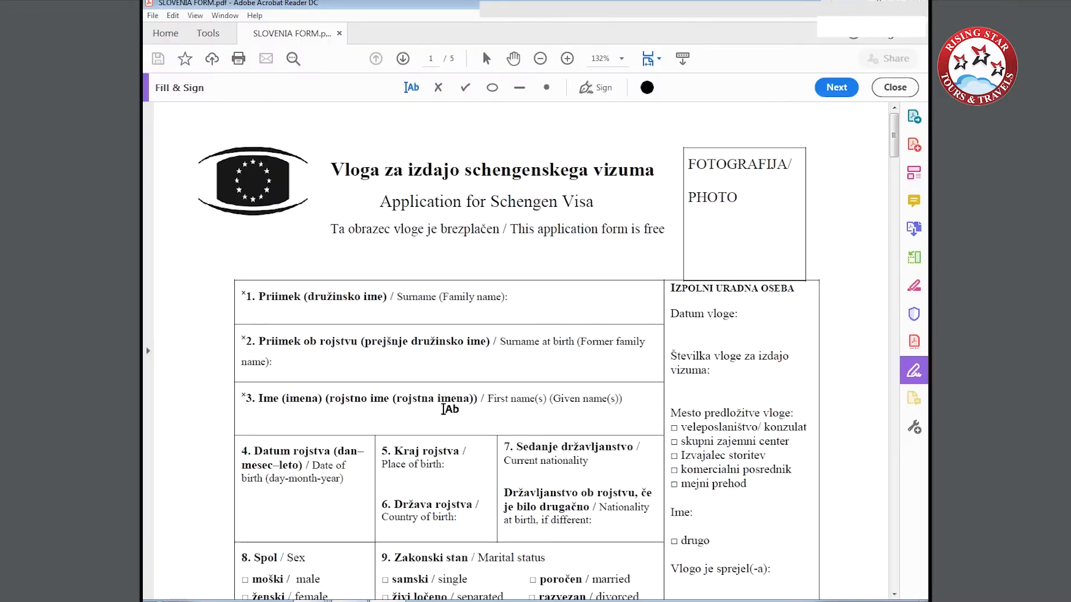
In Adobe Acrobat Reader, fill in the applicant's surname, surname at birth and first name in fields 1 to 3.
scroll(349, 387, down, 2)
click(240, 196)
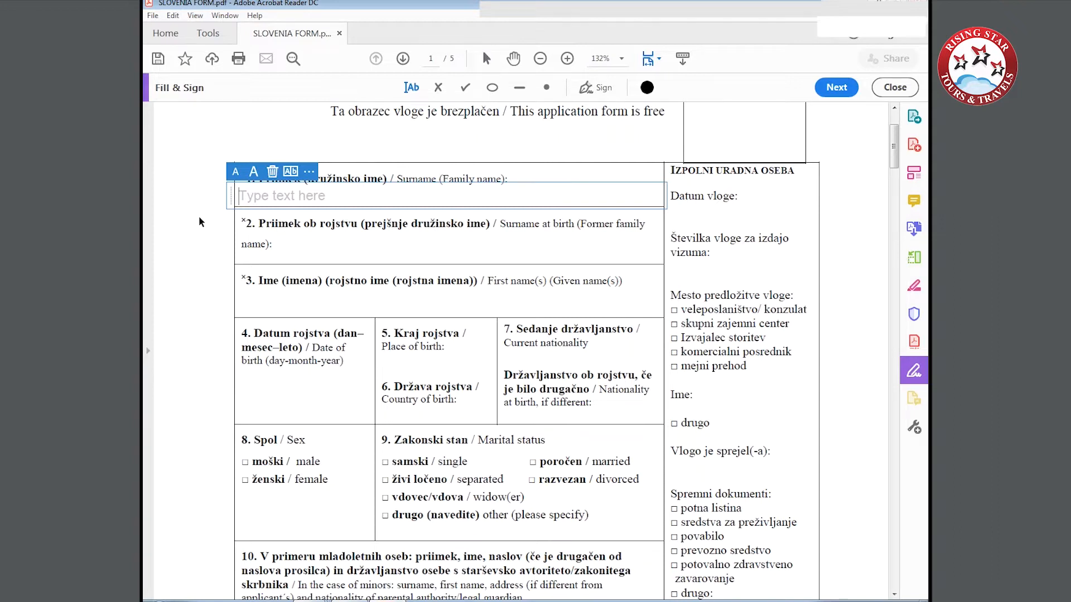
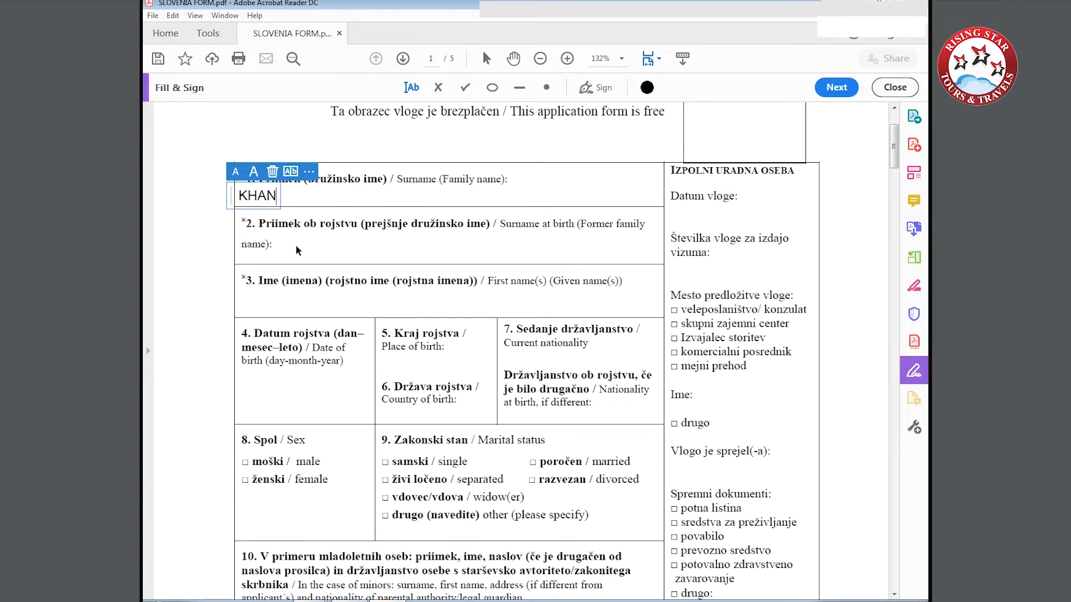
click(296, 249)
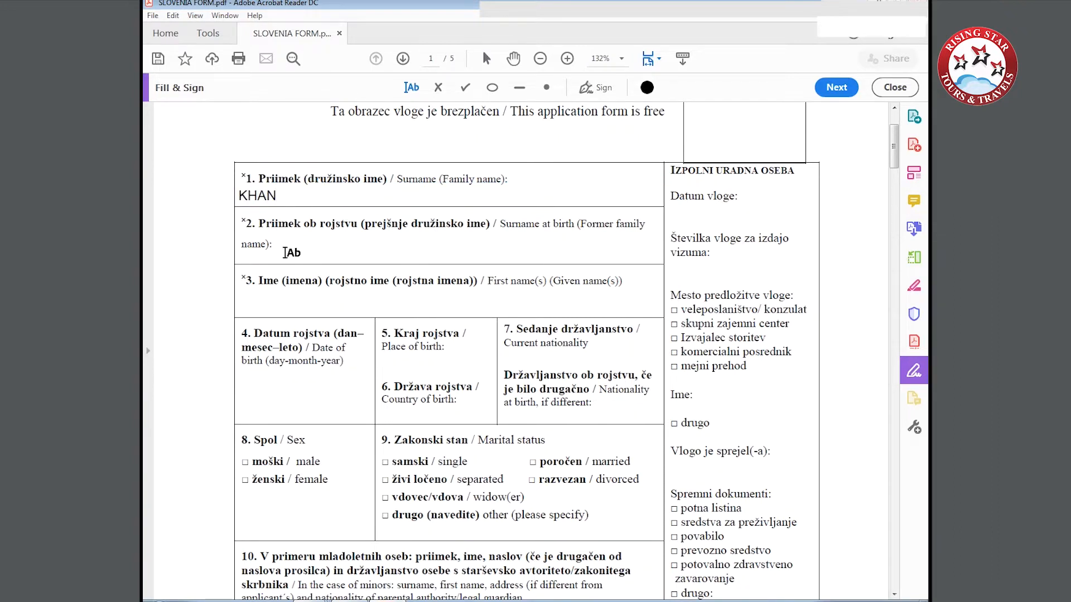
click(285, 252)
text(KHAN)
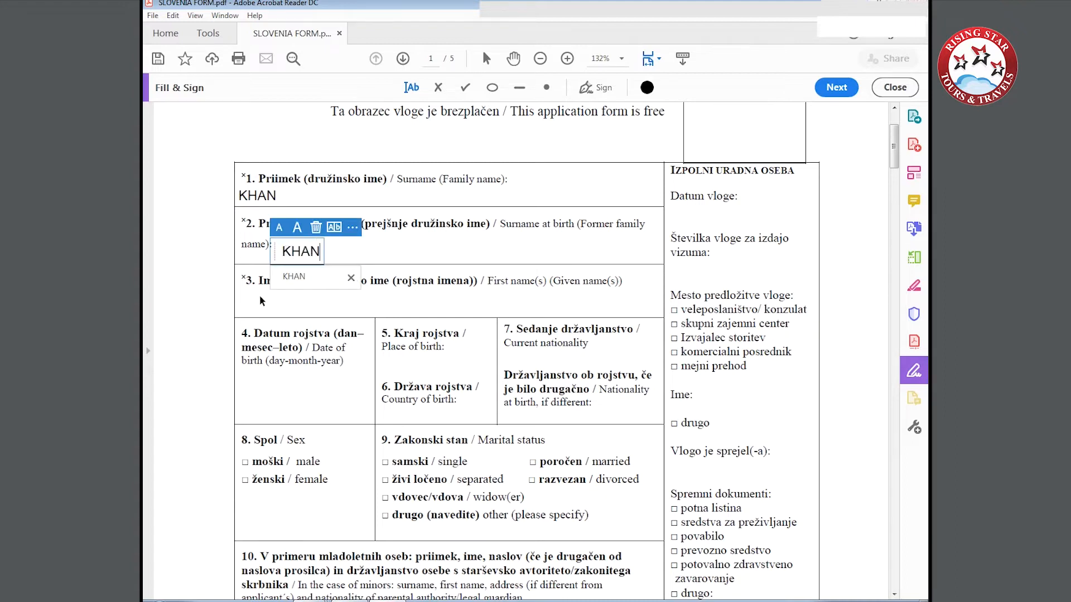
click(241, 306)
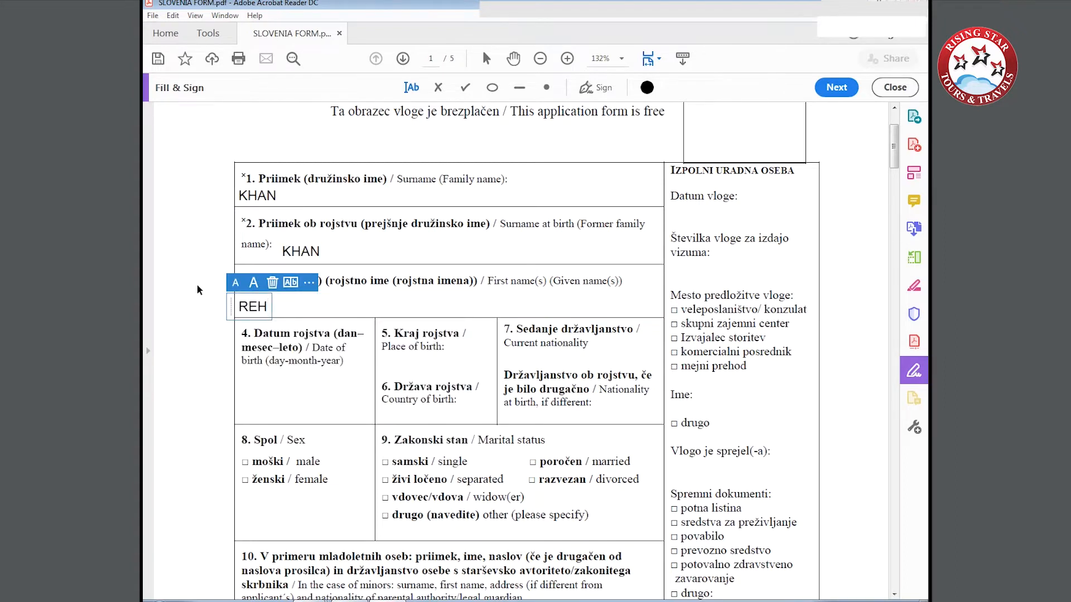
Enter the applicant's date of birth in field 4 in day-month-year format.
click(247, 379)
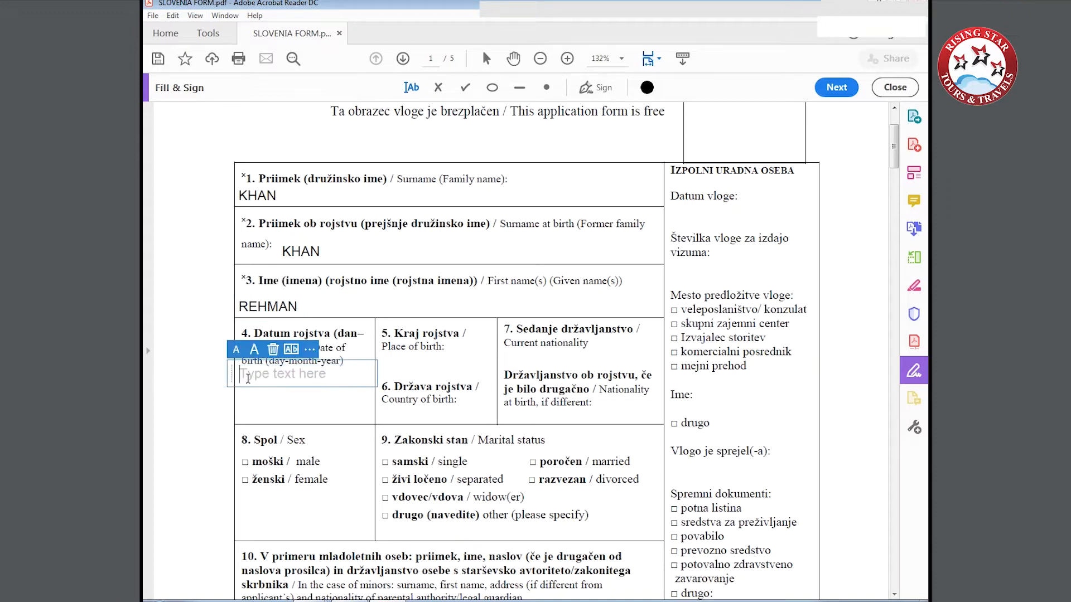
text(12-)
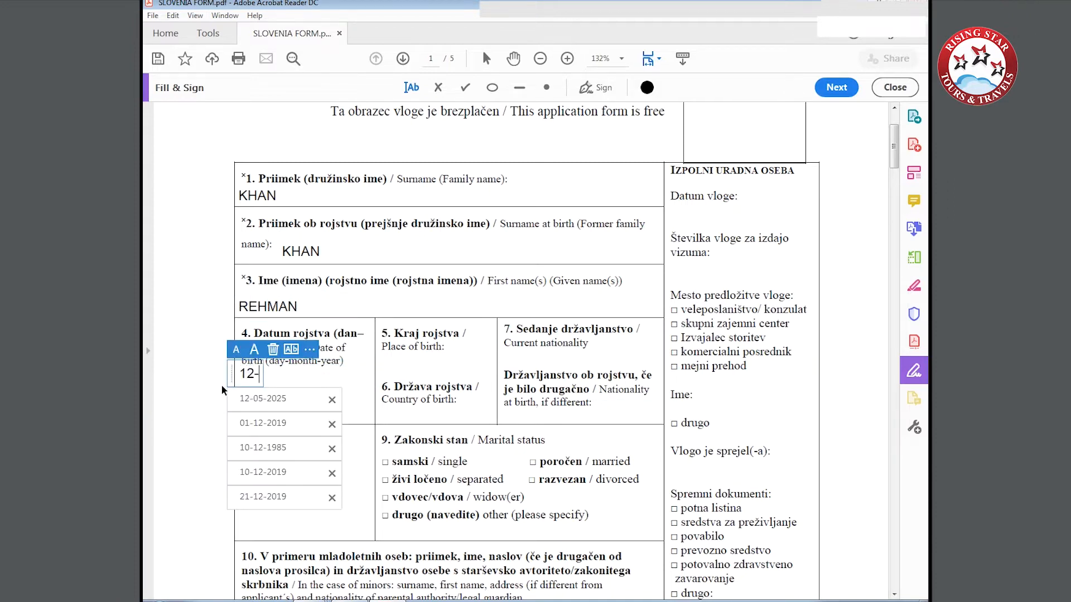
text(10-)
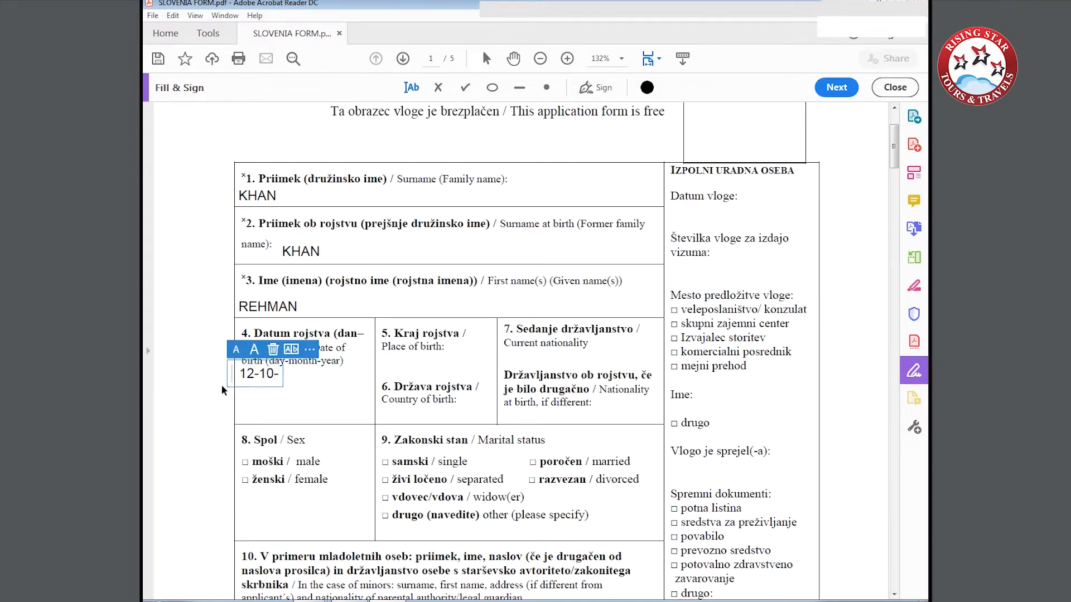
text(1990)
Enter DELHI as the place of birth and INDIA as the country of birth.
click(385, 364)
text(DELHI)
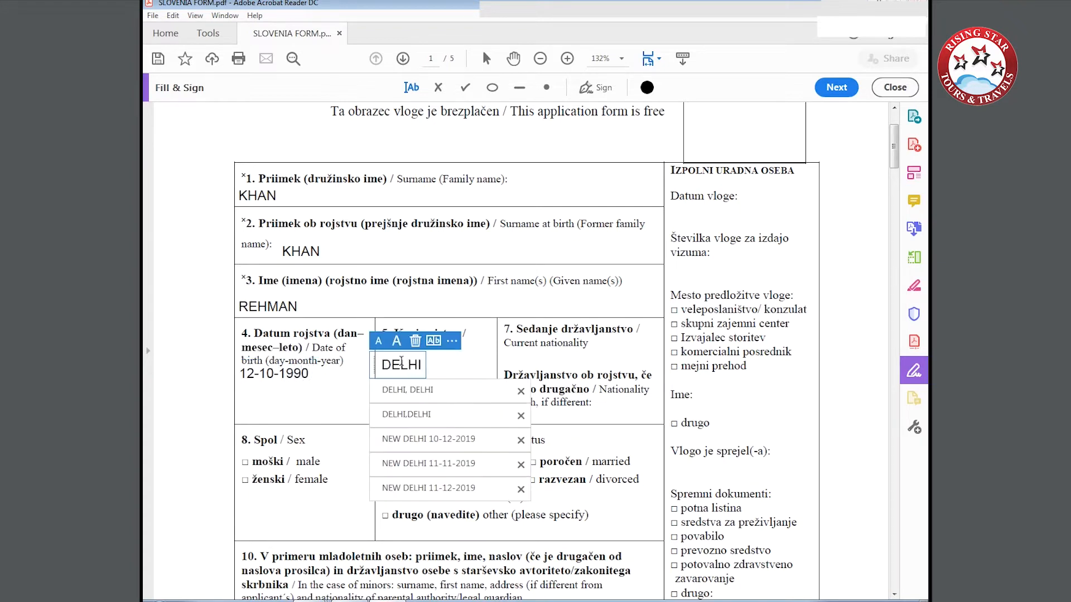
click(384, 413)
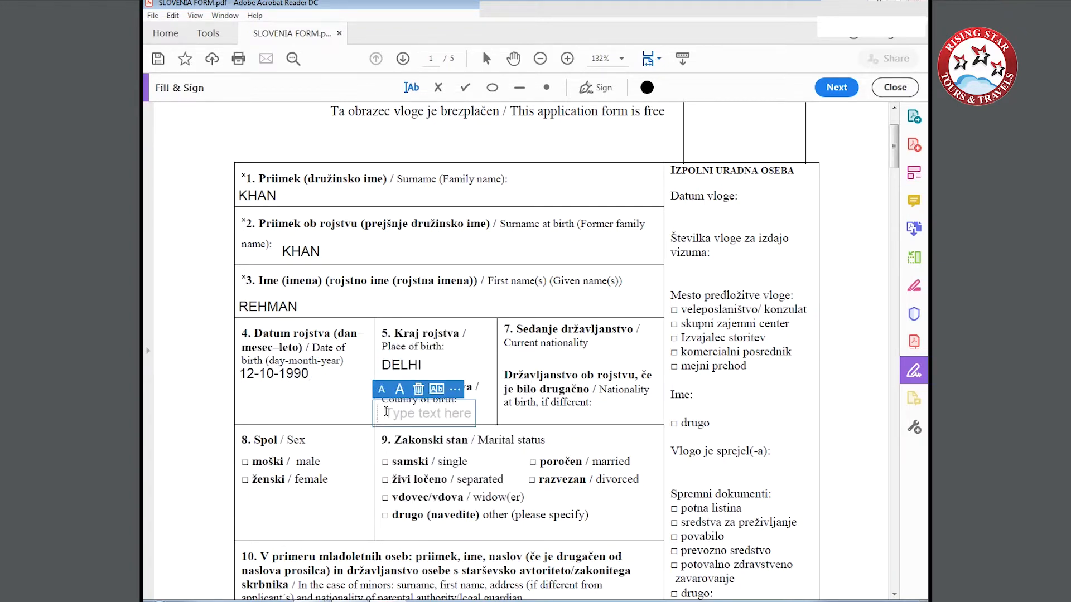
text(INDIA)
Enter INDIA as both the current nationality and the nationality at birth in field 7.
click(510, 357)
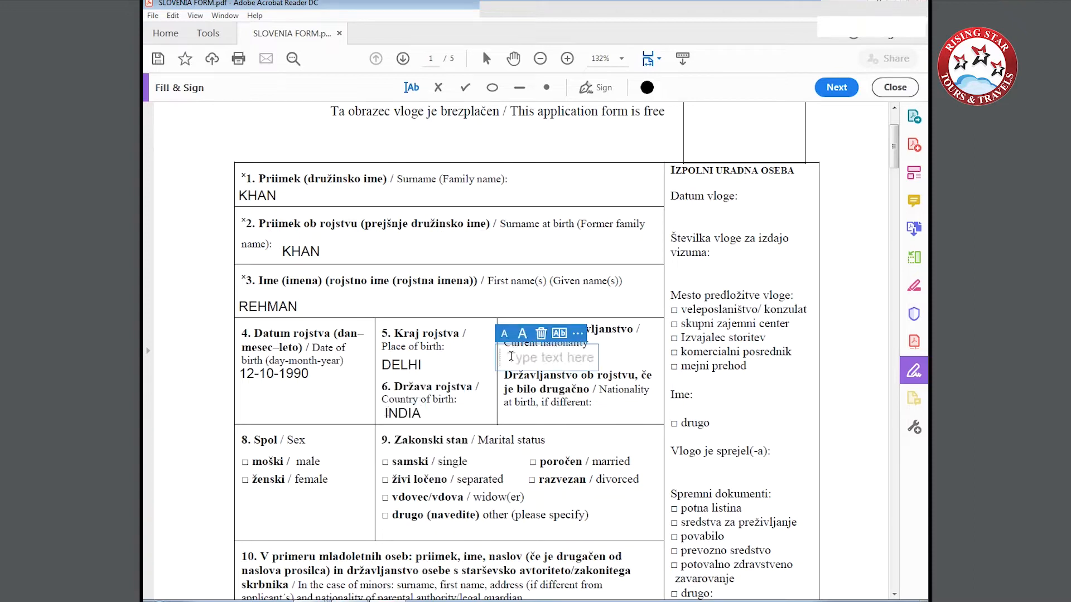
text(INDIA)
click(557, 357)
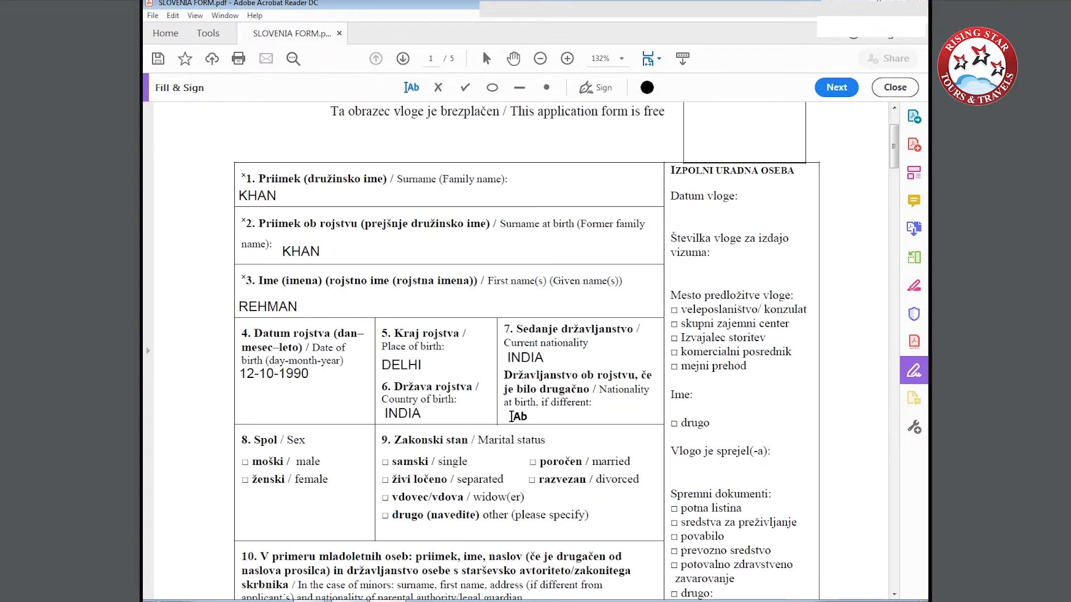
click(511, 416)
text(INDIA)
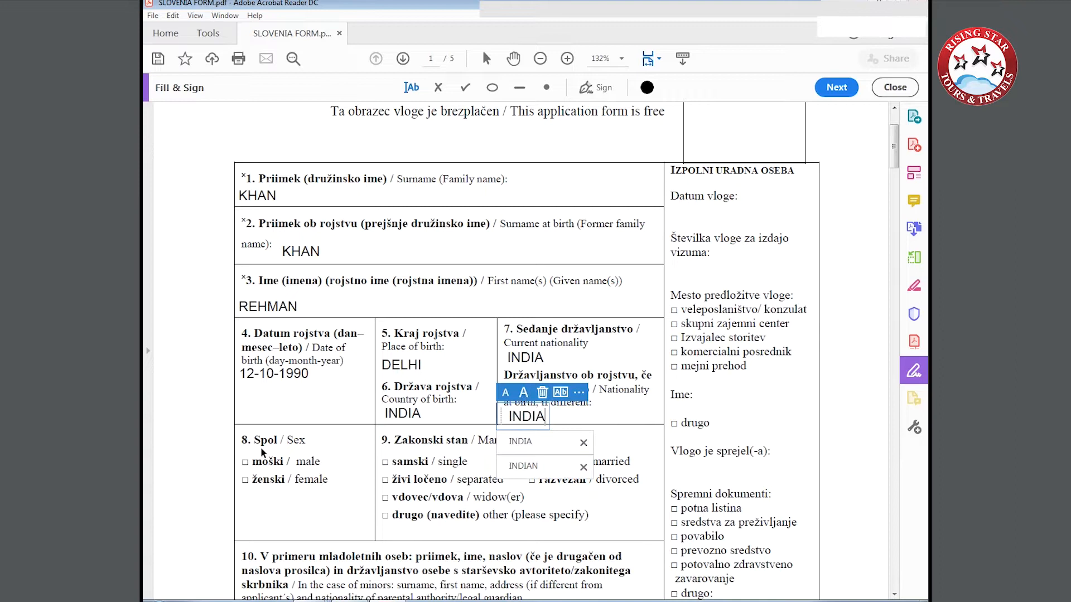
Tick male as the applicant's sex and single as the marital status.
click(246, 461)
click(246, 461)
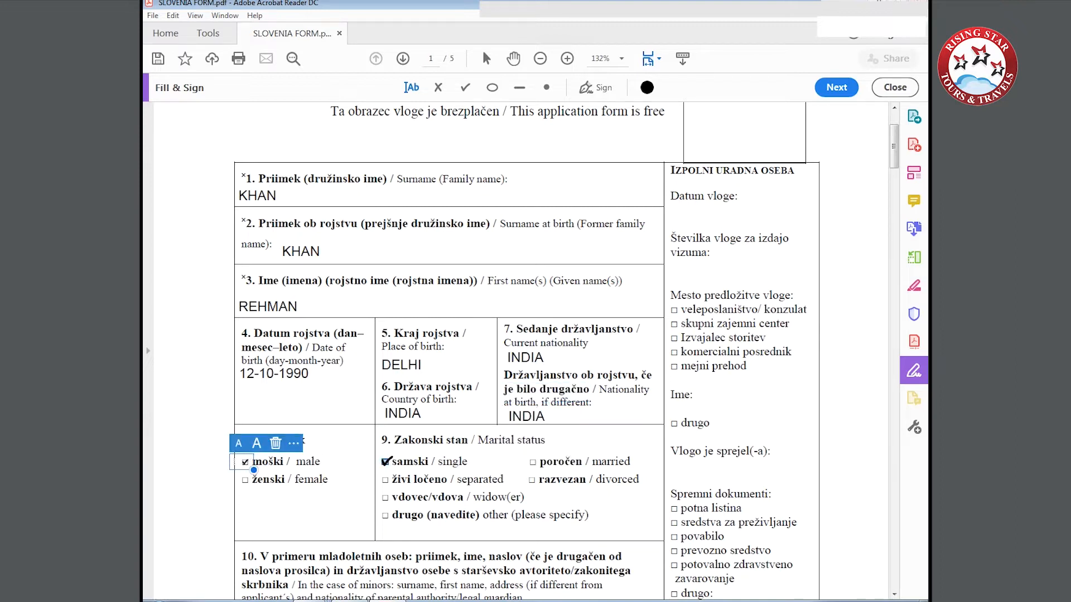
click(386, 461)
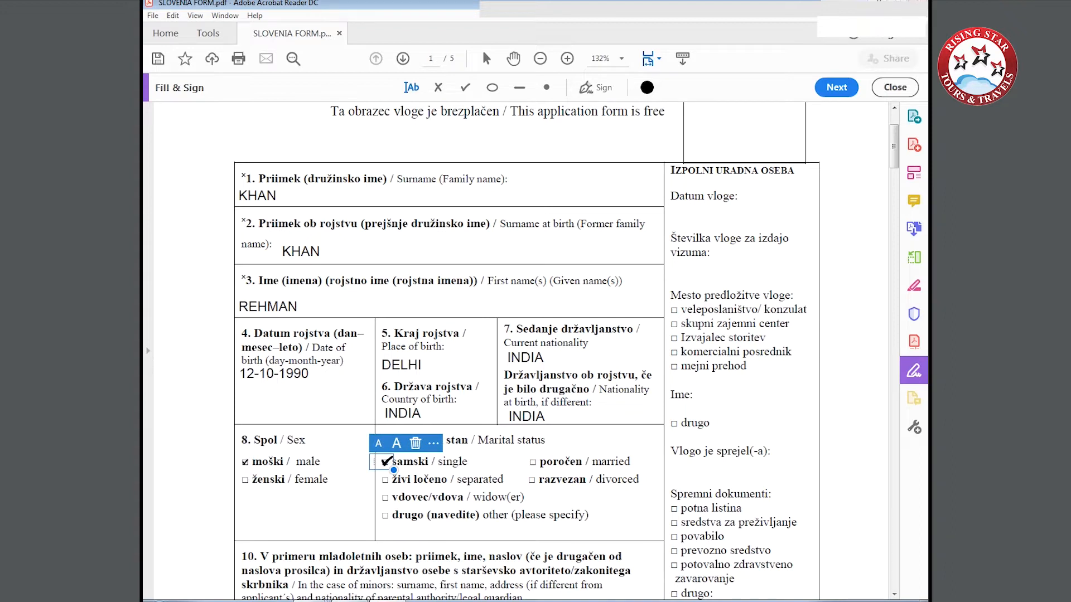
Tick ordinary passport as the type of travel document in field 12.
scroll(375, 474, down, 3)
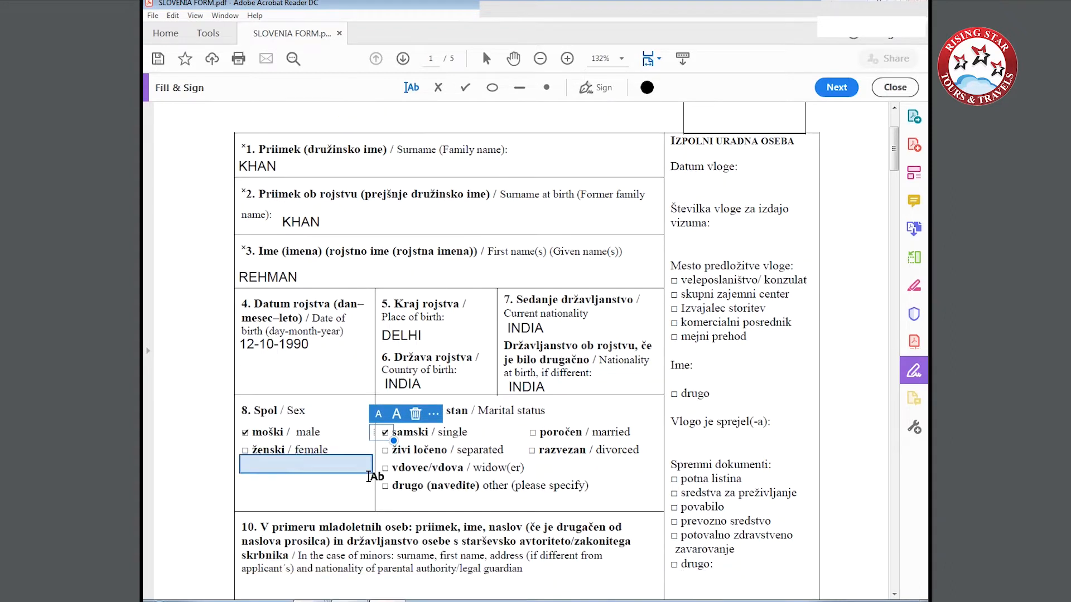
scroll(375, 476, down, 1)
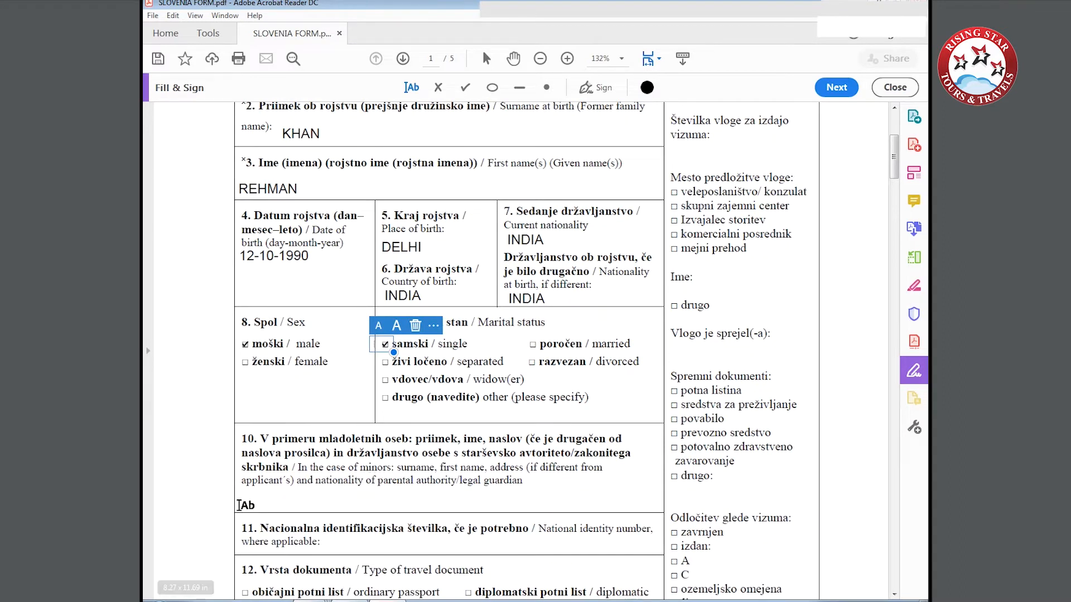
scroll(244, 505, down, 3)
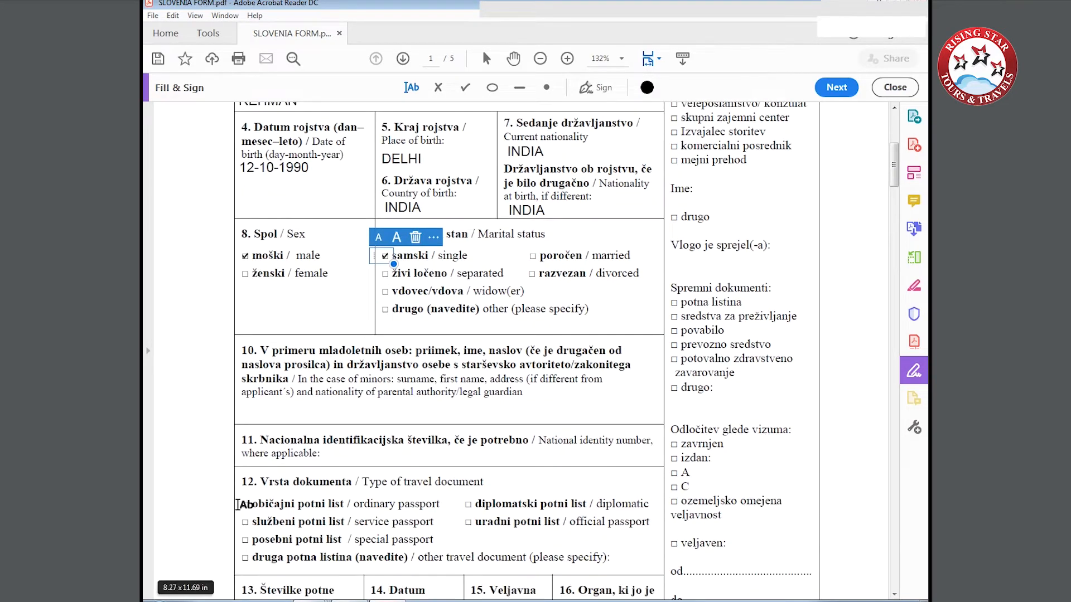
scroll(243, 506, down, 3)
scroll(244, 505, up, 1)
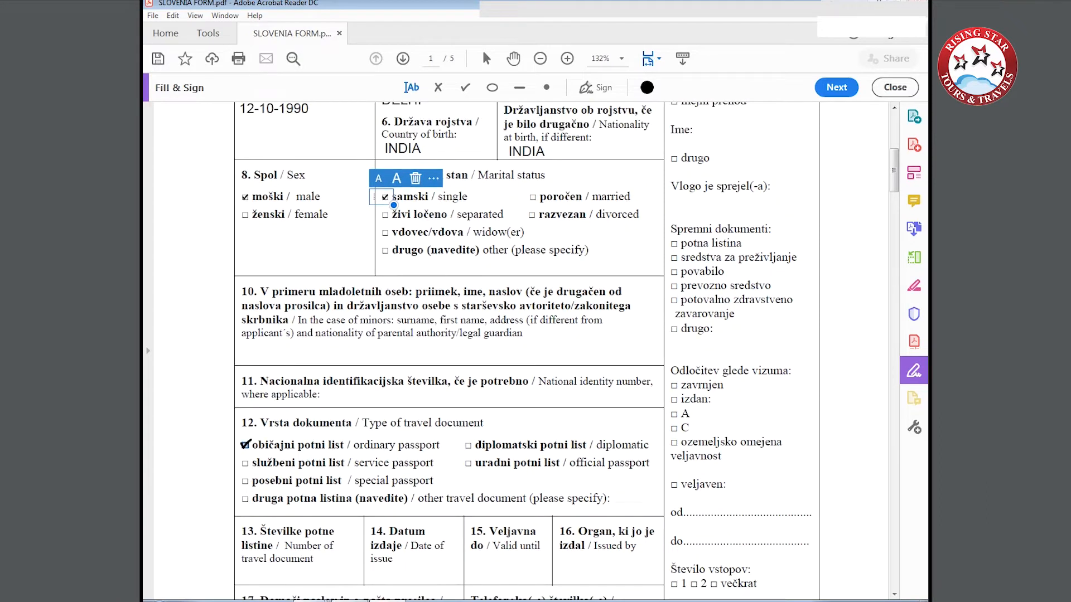
click(245, 445)
Enter the travel document number in field 13 and 25-12-2017 as its date of issue.
scroll(246, 446, down, 5)
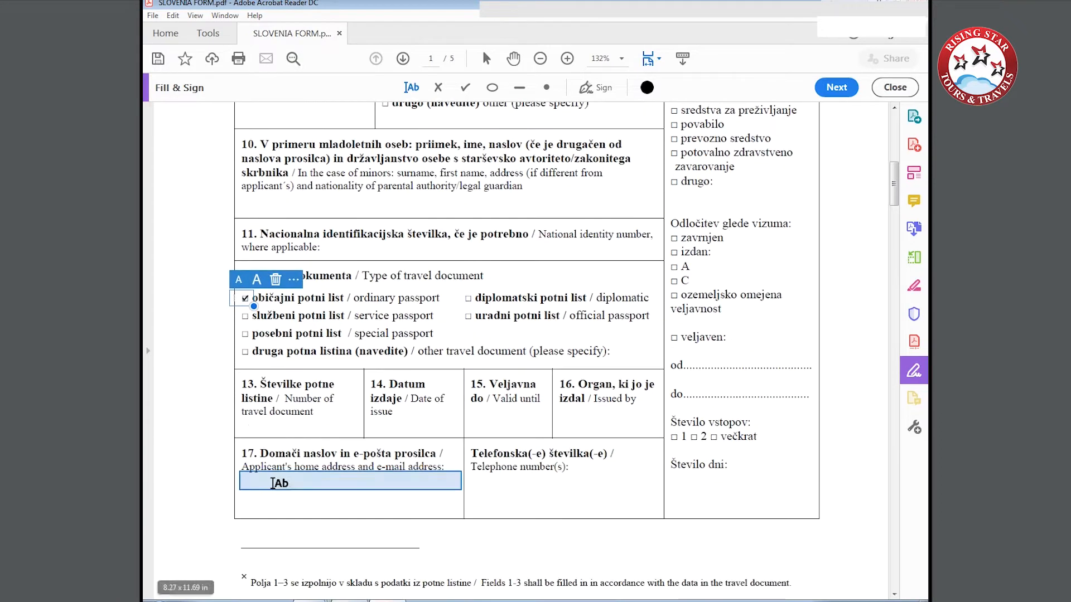
click(250, 427)
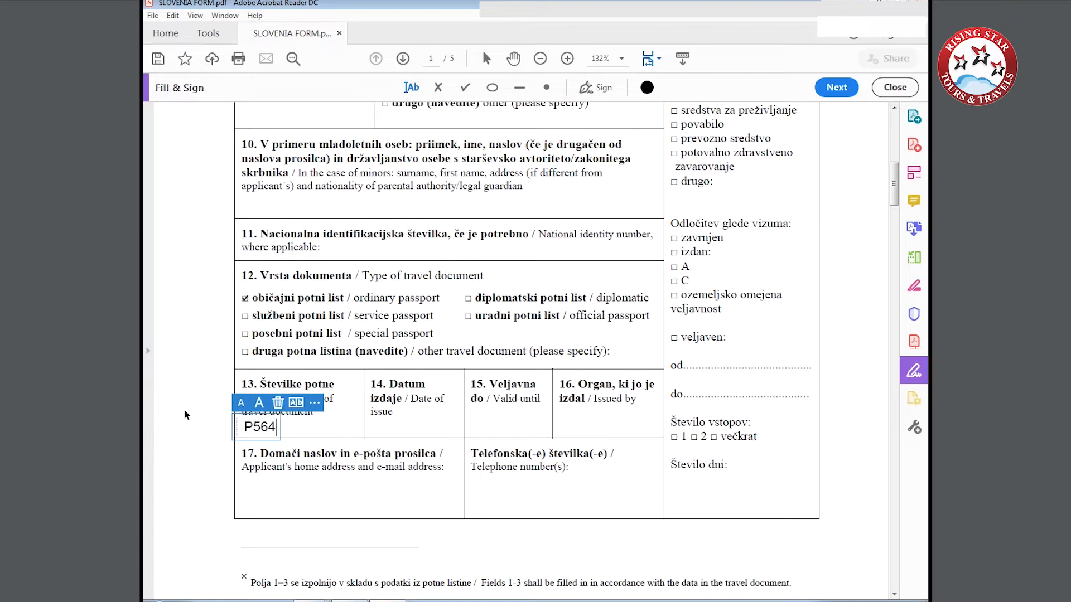
click(370, 428)
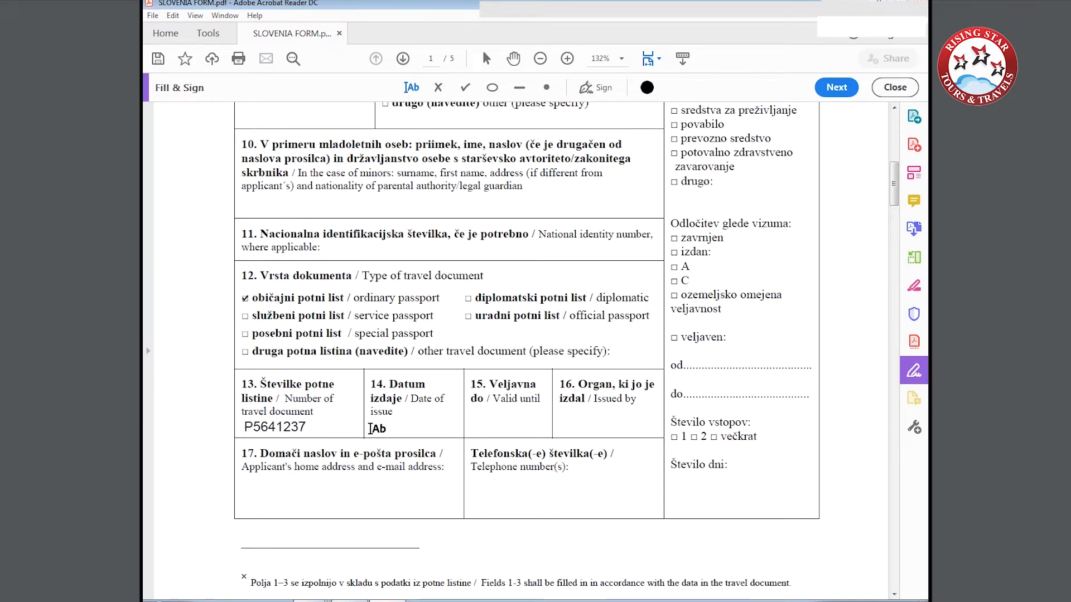
click(370, 428)
text(25-12-20)
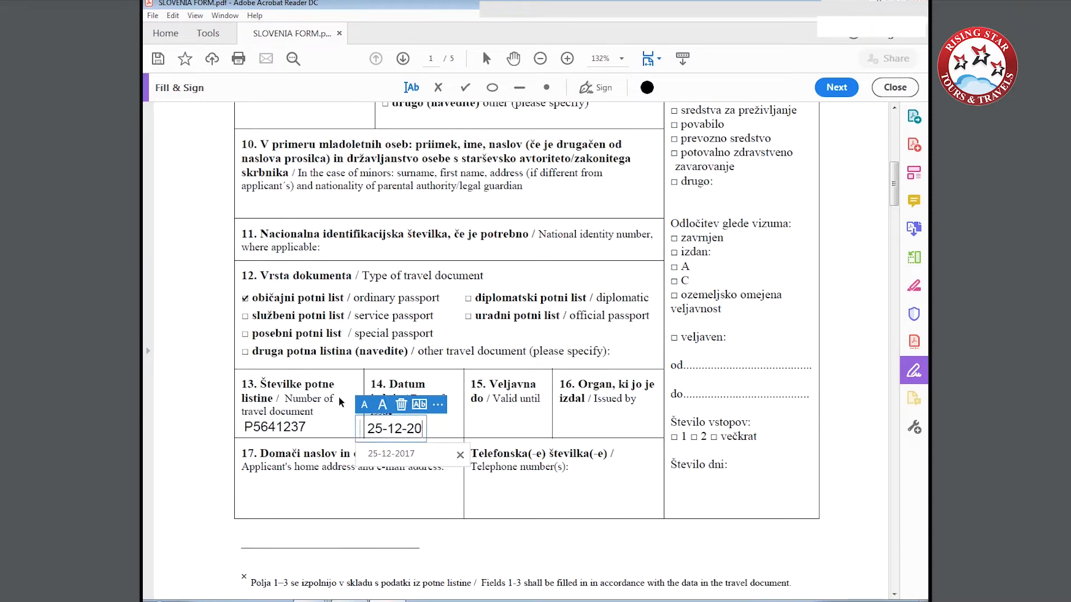
text(17)
Enter 24-12-2027 as the travel document's valid-until date and RPO DELHI as the issuing authority.
click(469, 426)
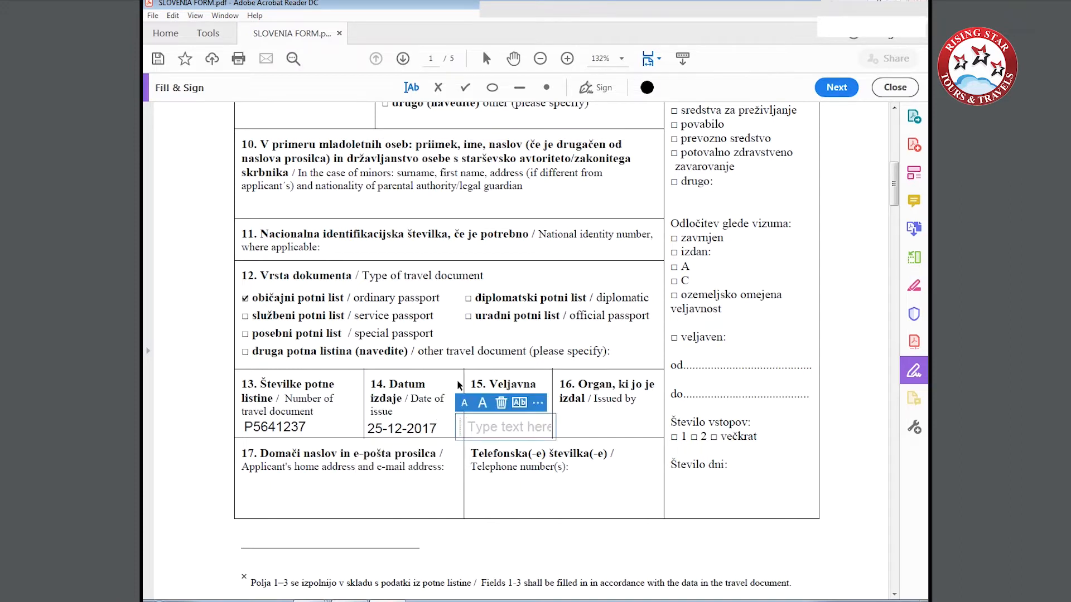
text(24-12-2027)
click(554, 426)
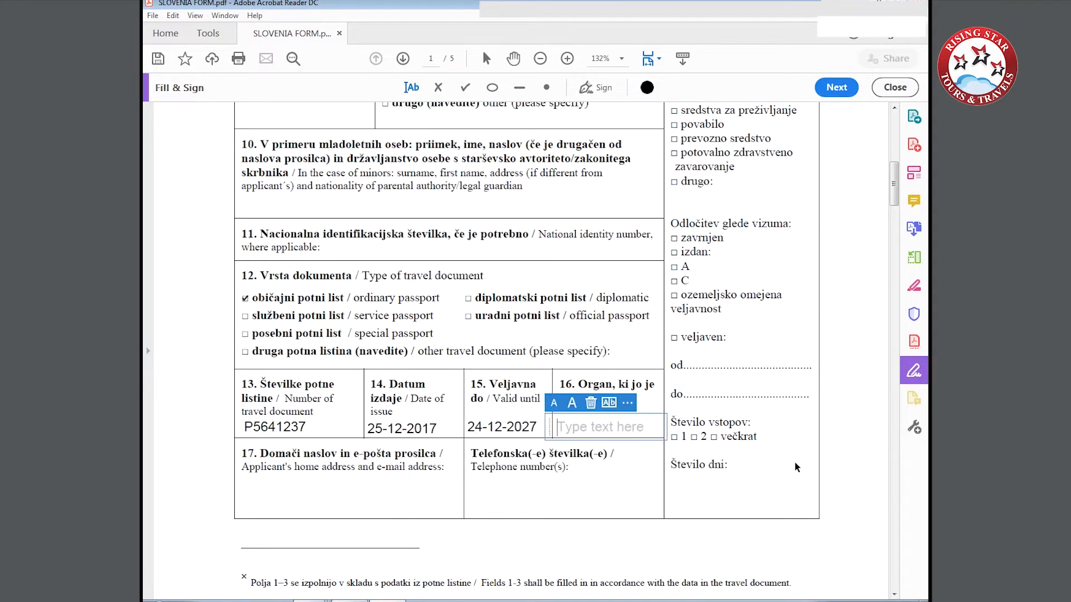
text(RPO DELHI)
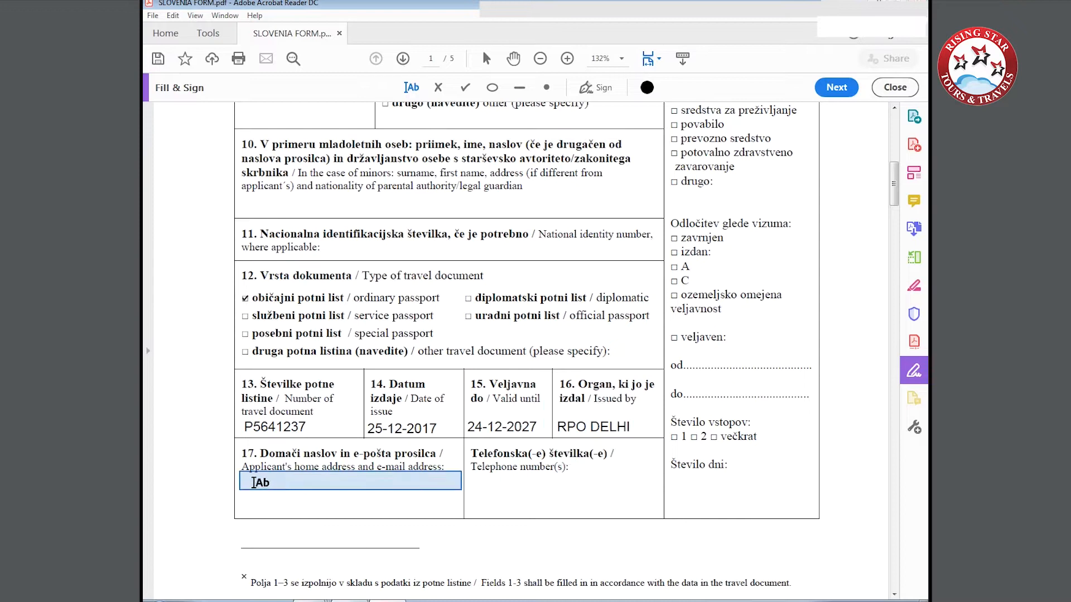
Enter CURRENT ADDRESS OF THE APPLICANT as the home address in field 17 and fill in the applicant's telephone number.
click(237, 480)
text(CURRE)
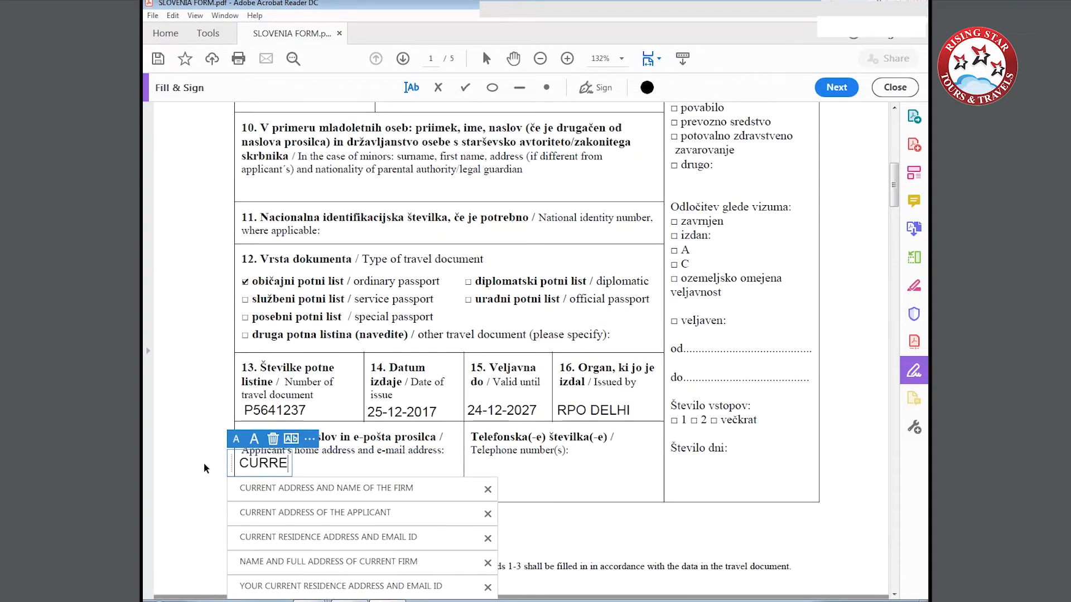
text(NT ADDRESS OF THE)
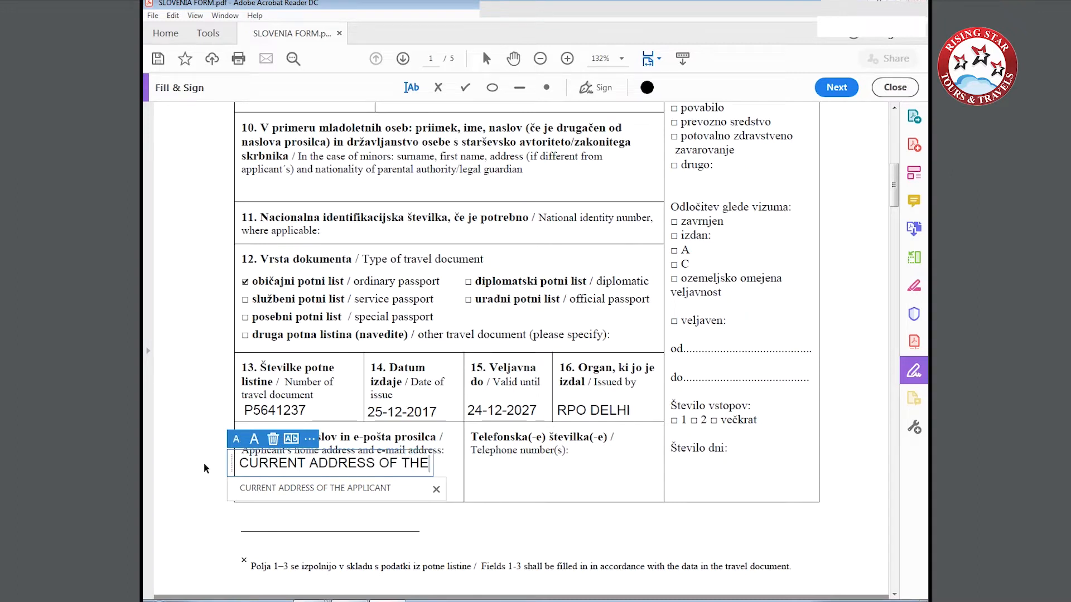
text( APPLICANT)
click(471, 462)
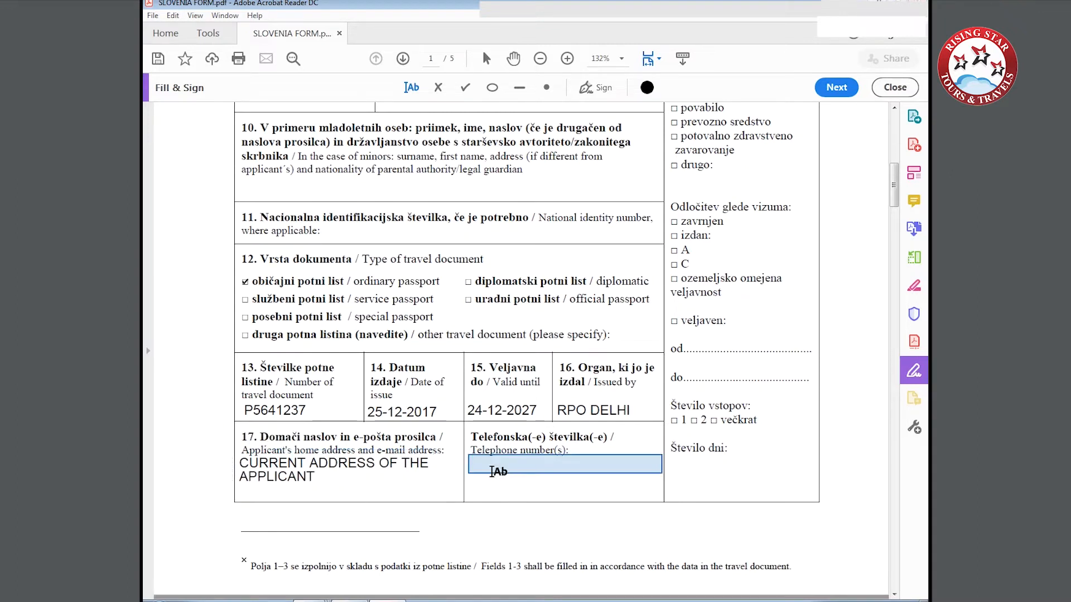
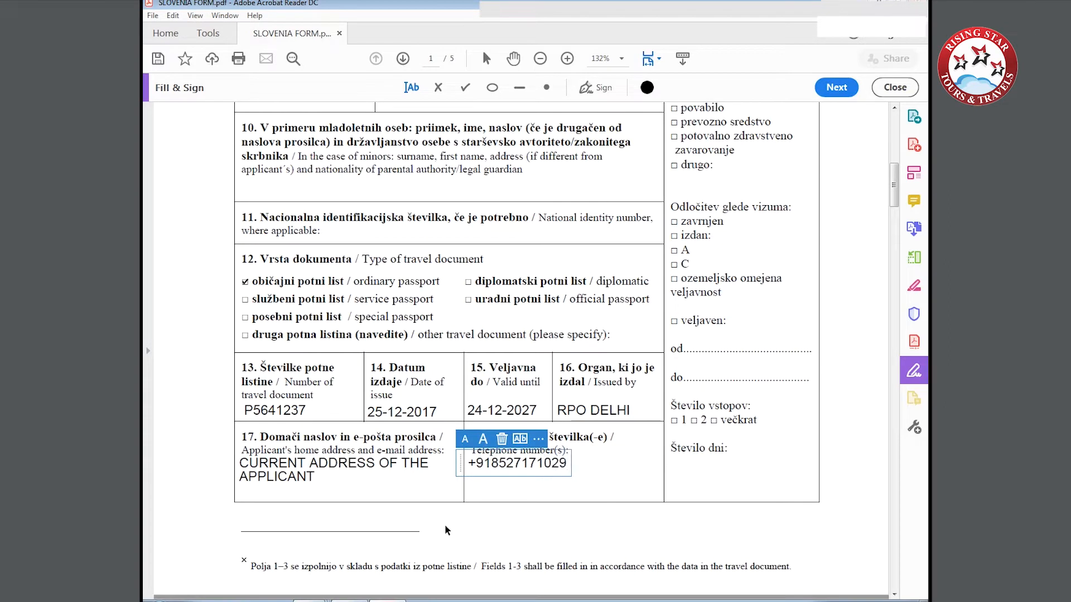
Tick no in field 18 for residence in a country other than the country of current nationality.
scroll(445, 526, down, 5)
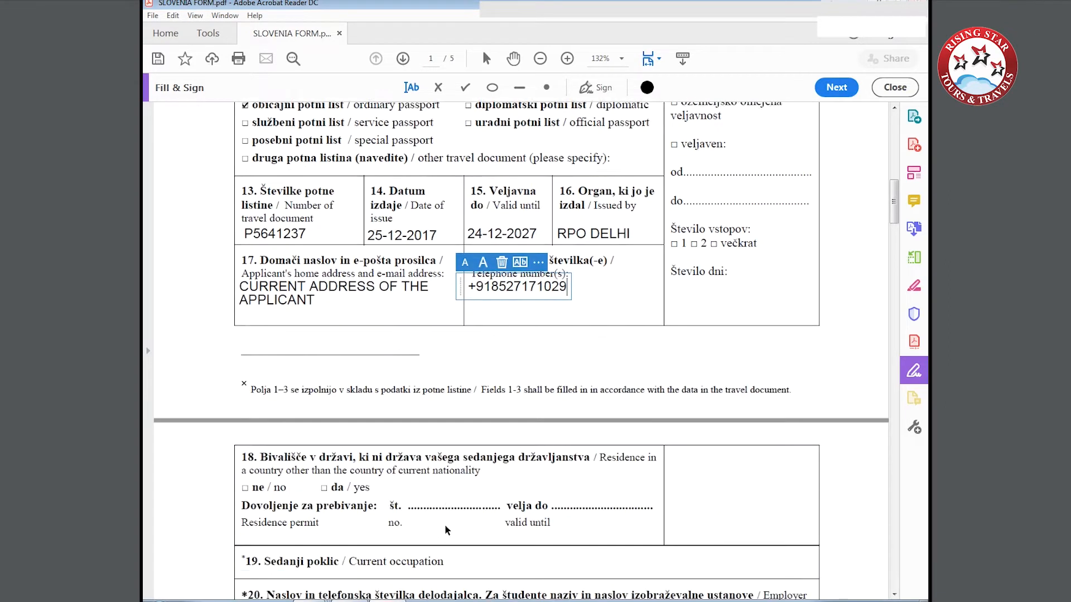
click(240, 373)
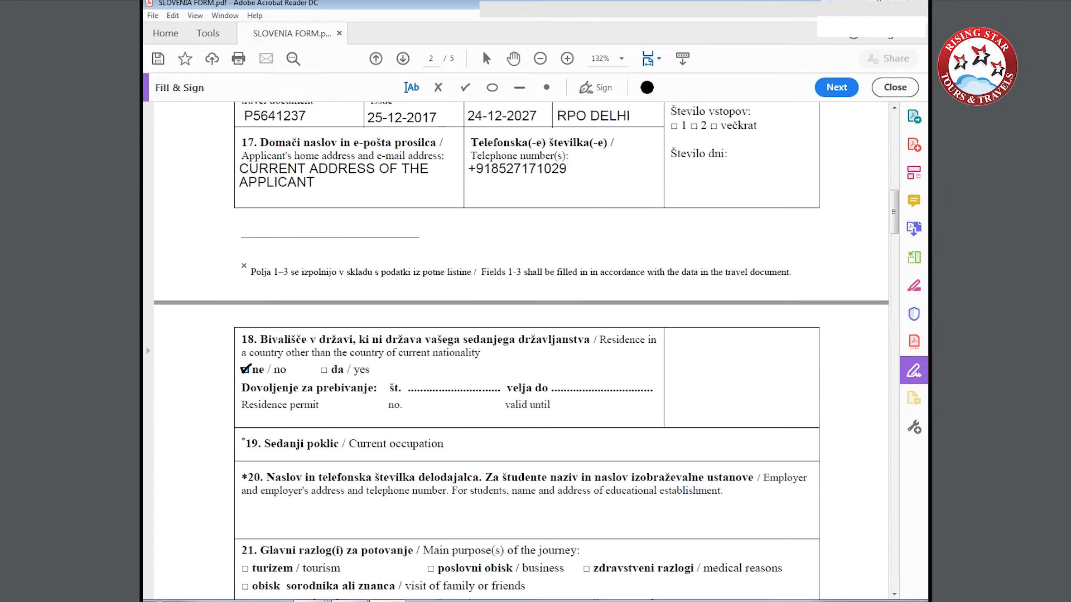
click(241, 371)
Enter SELF EMPLOYED / EMPLOYED as the current occupation in field 19.
click(448, 450)
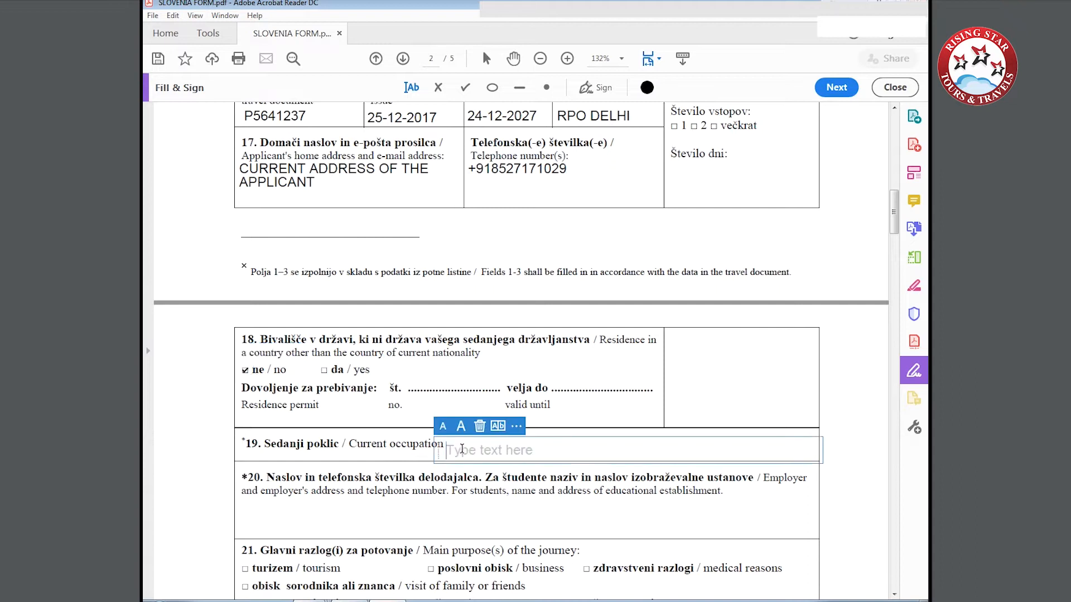
text(SELF)
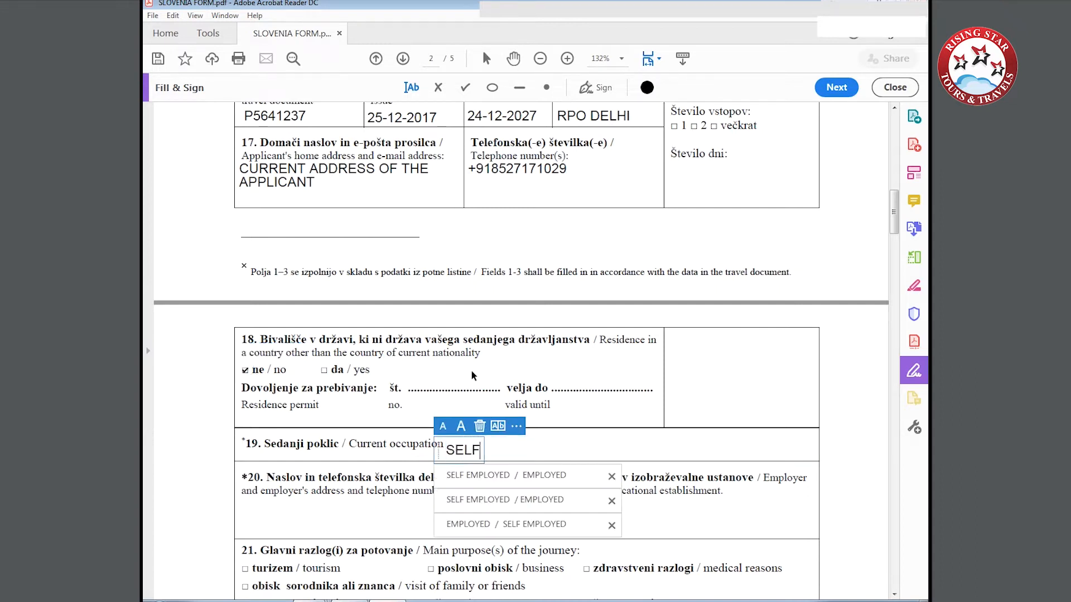
text( EMPLOYED)
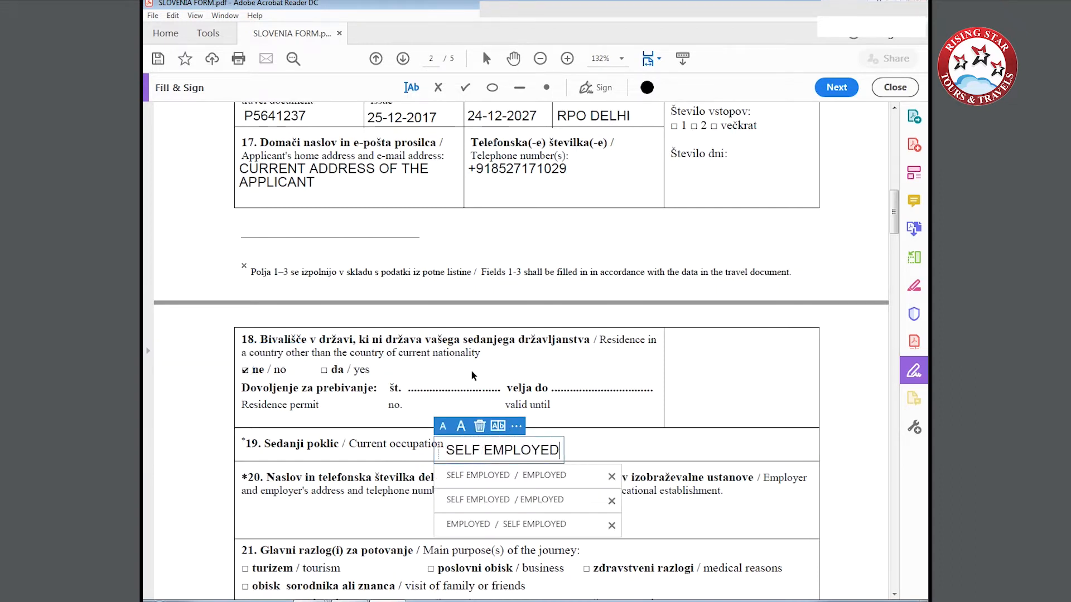
text(  /  EMPLOU)
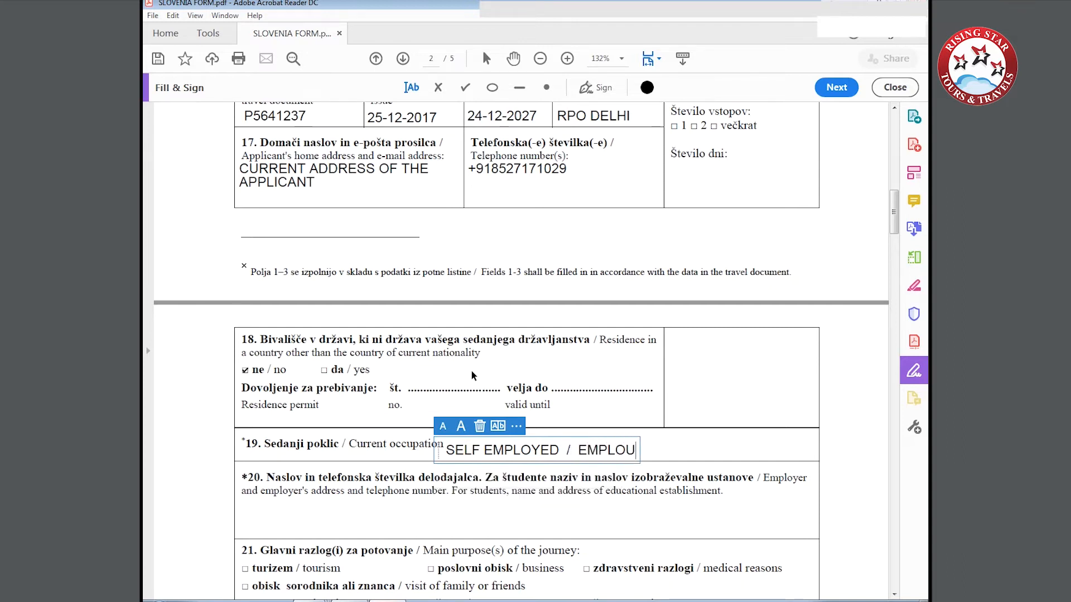
key(BackSpace)
text(YED)
Enter CURRENT NAME AND ADDRESS OF THE FIRM as the employer details in field 20.
scroll(471, 371, down, 3)
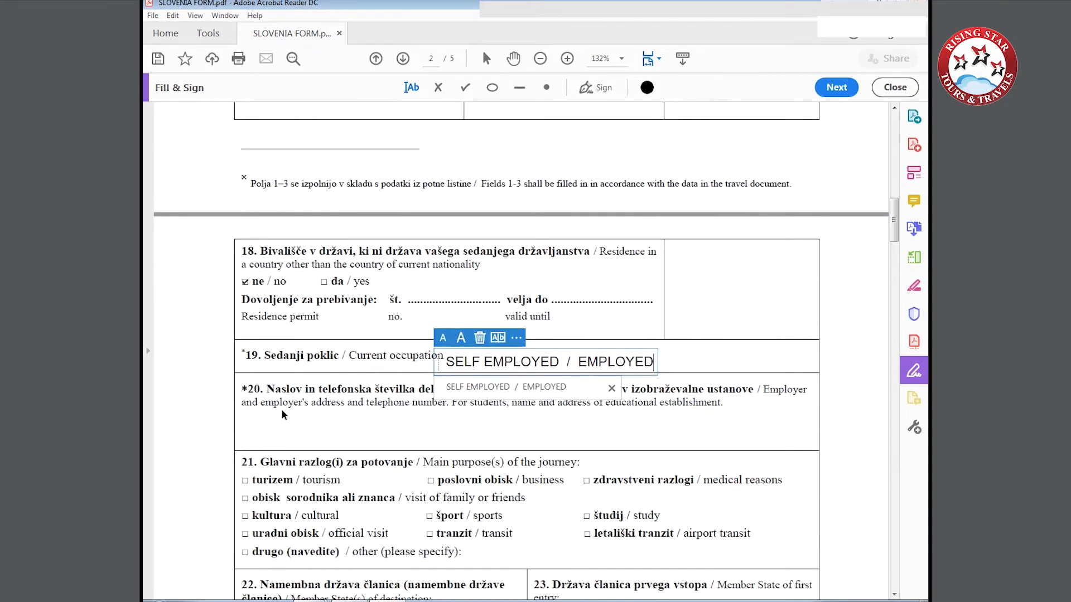
click(257, 419)
text(CURREN)
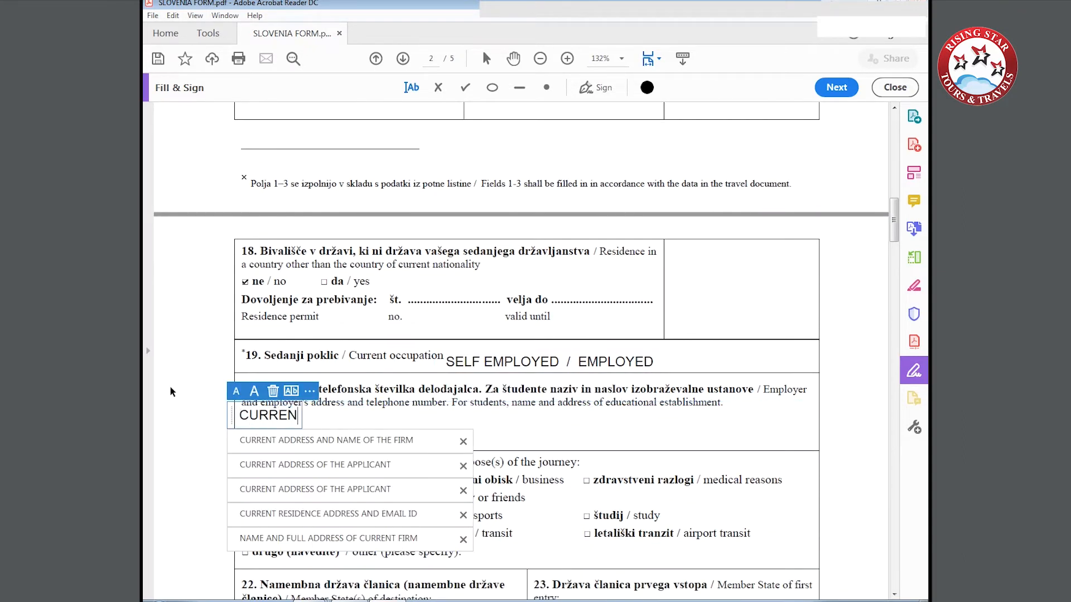
text(T NAME AND ADDRESS)
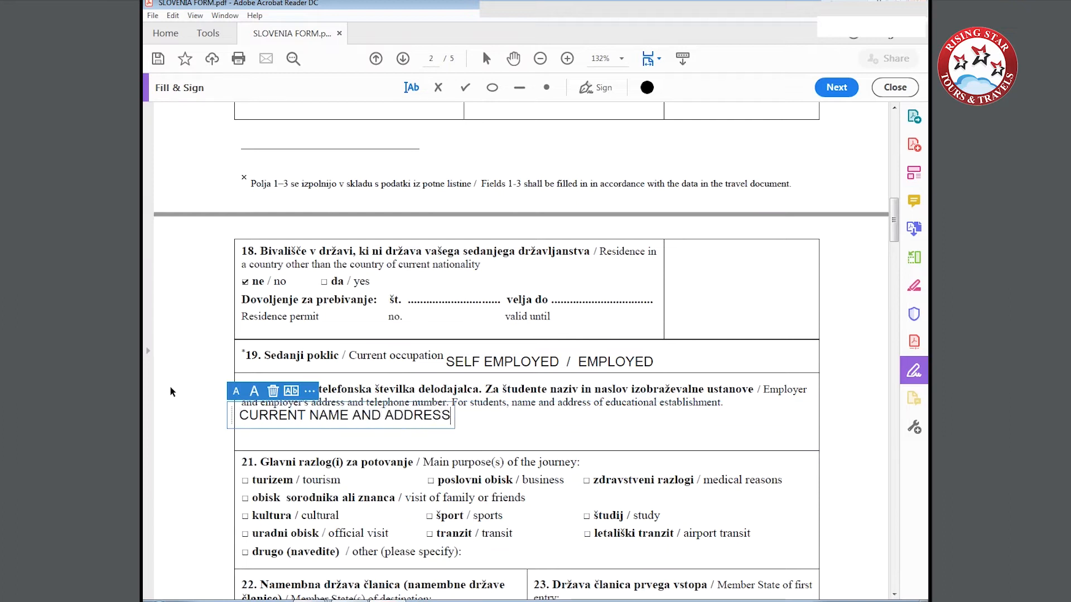
text( OF THE FIRM)
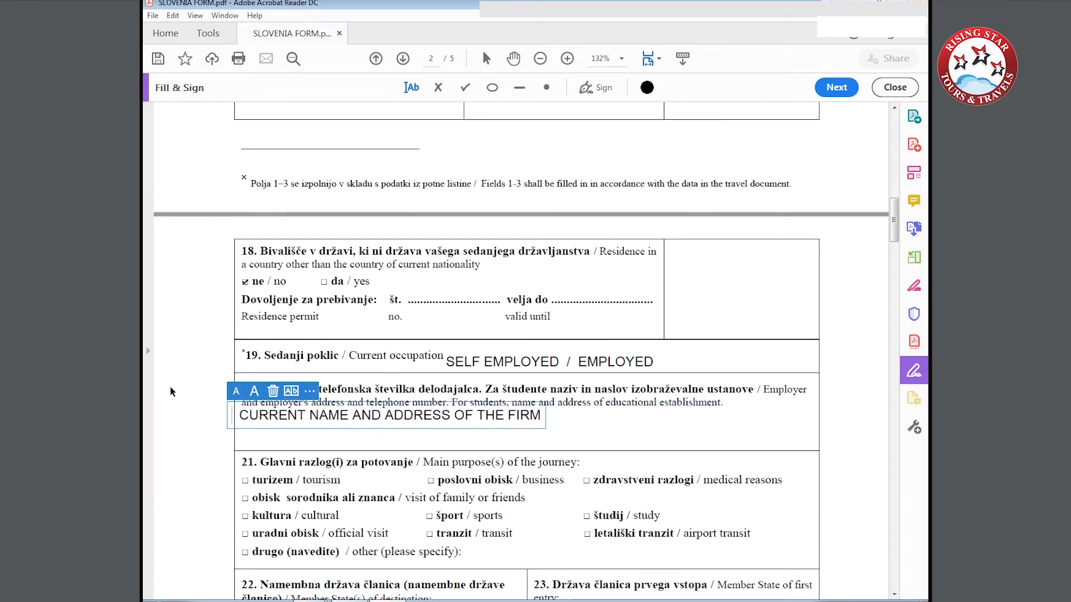
click(196, 468)
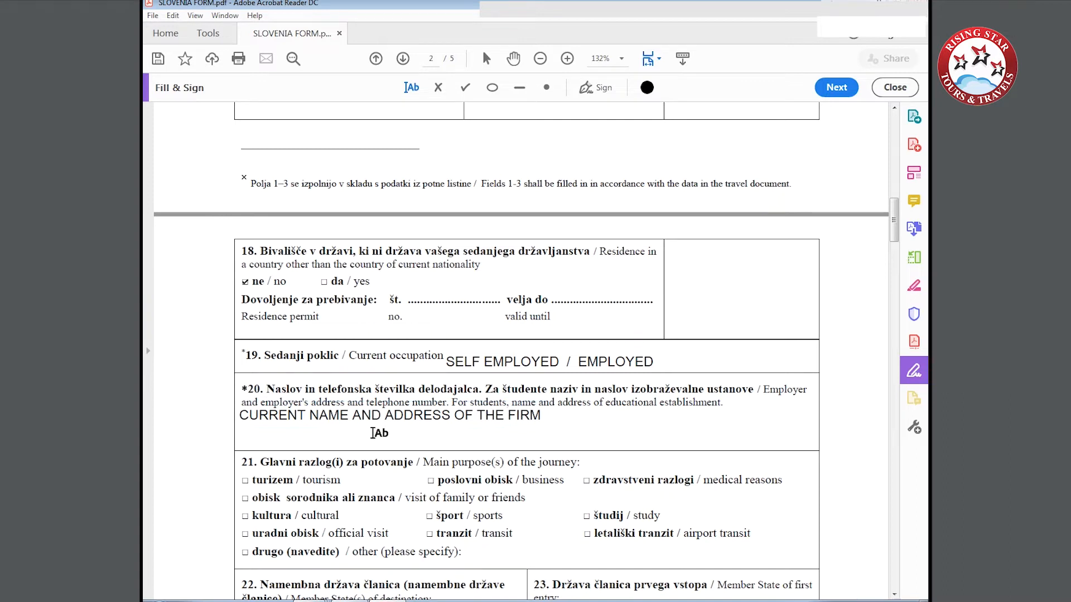
Tick tourism as the main purpose of the journey and enter SLOVENIA as the Member State of destination in field 22.
click(245, 479)
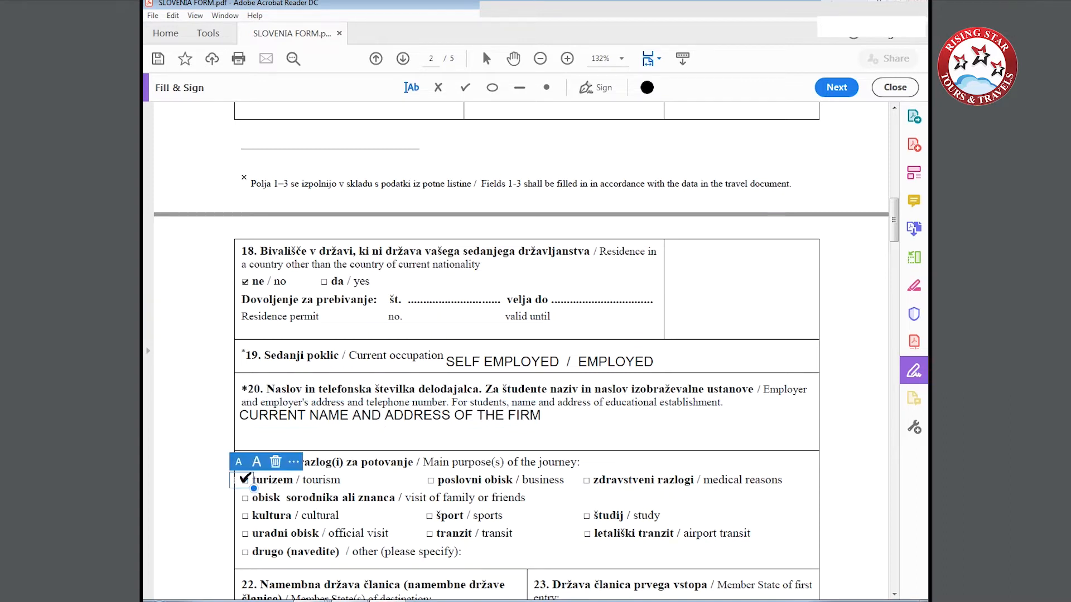
scroll(246, 479, down, 3)
click(252, 471)
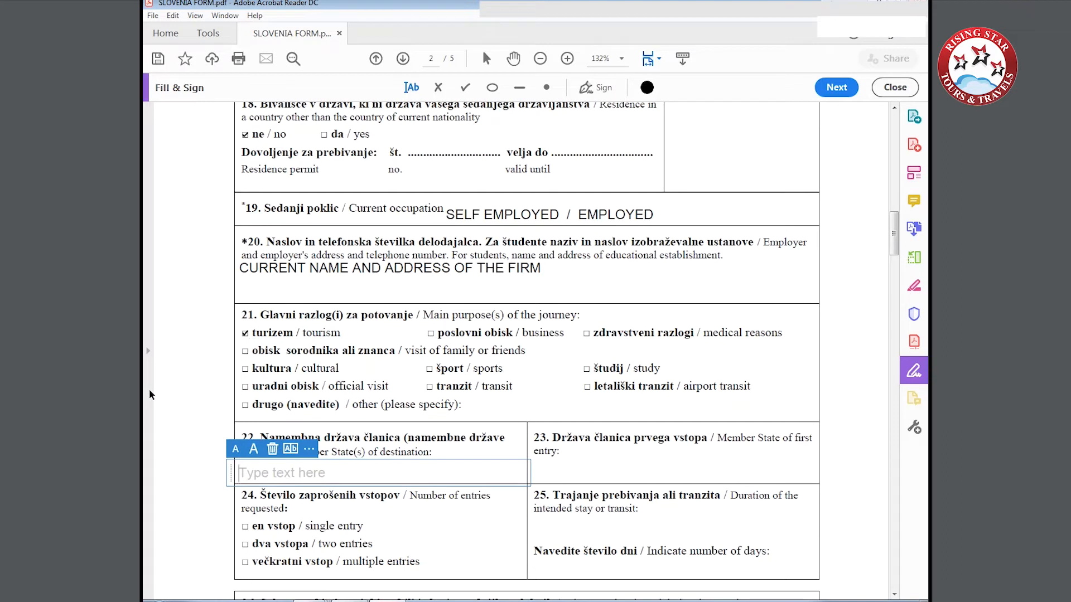
text(SLOVENIA)
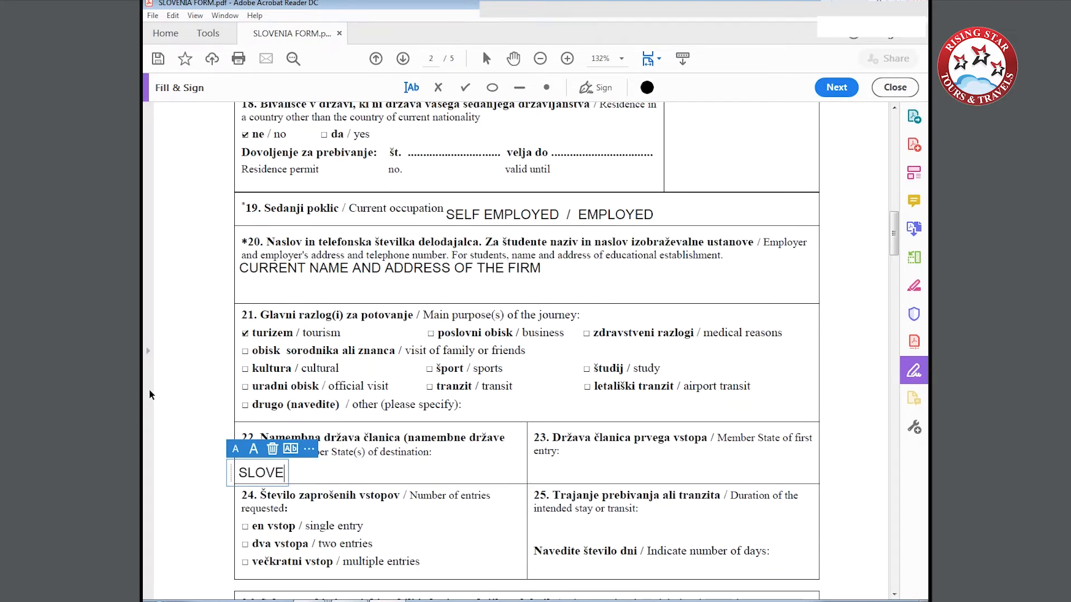
Enter SLOVENIA as the Member State of first entry in field 23.
click(602, 454)
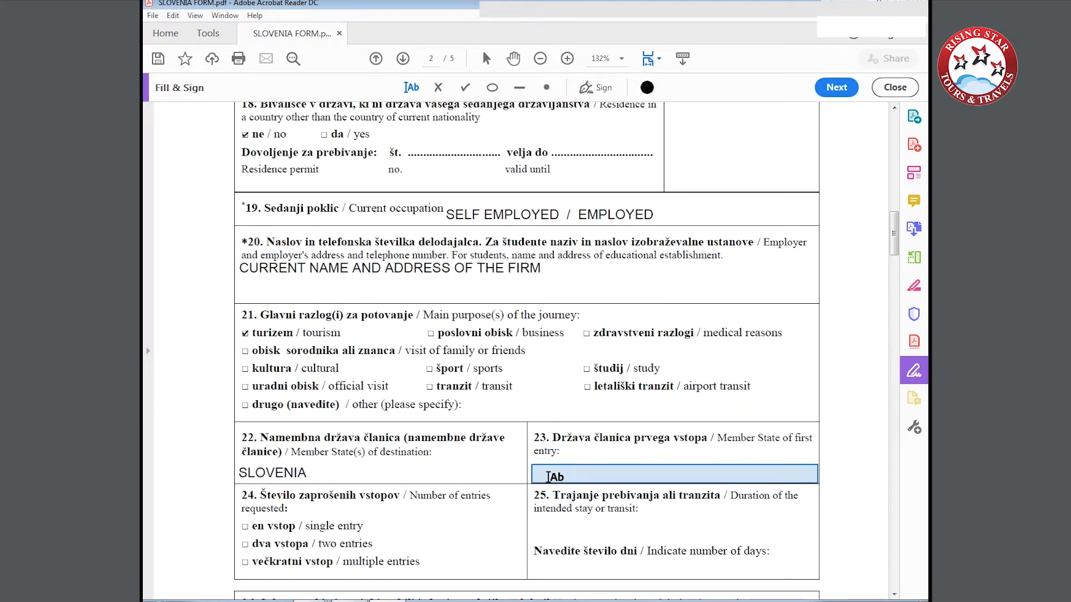
click(532, 473)
text(SLOVENIA)
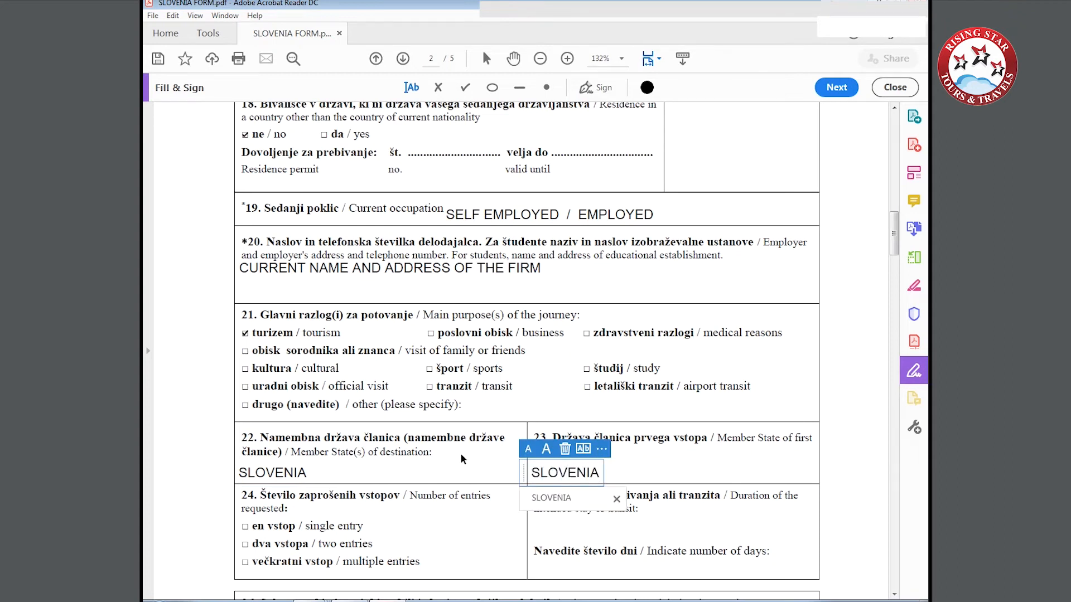
Tick multiple entries in field 24 and enter 10 as the number of days of the intended stay in field 25.
scroll(460, 454, down, 3)
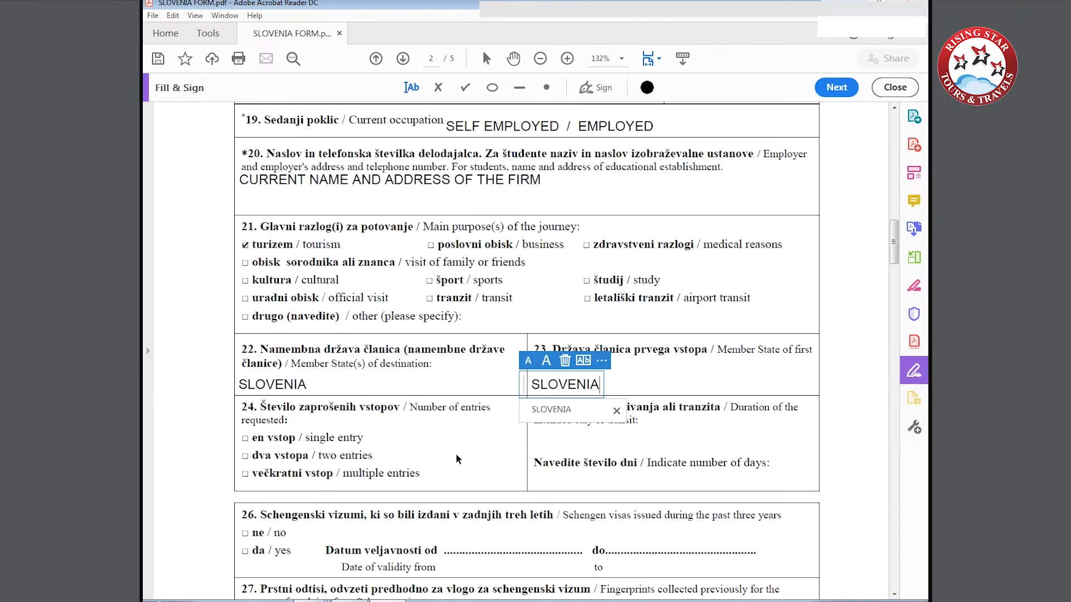
click(243, 473)
click(244, 473)
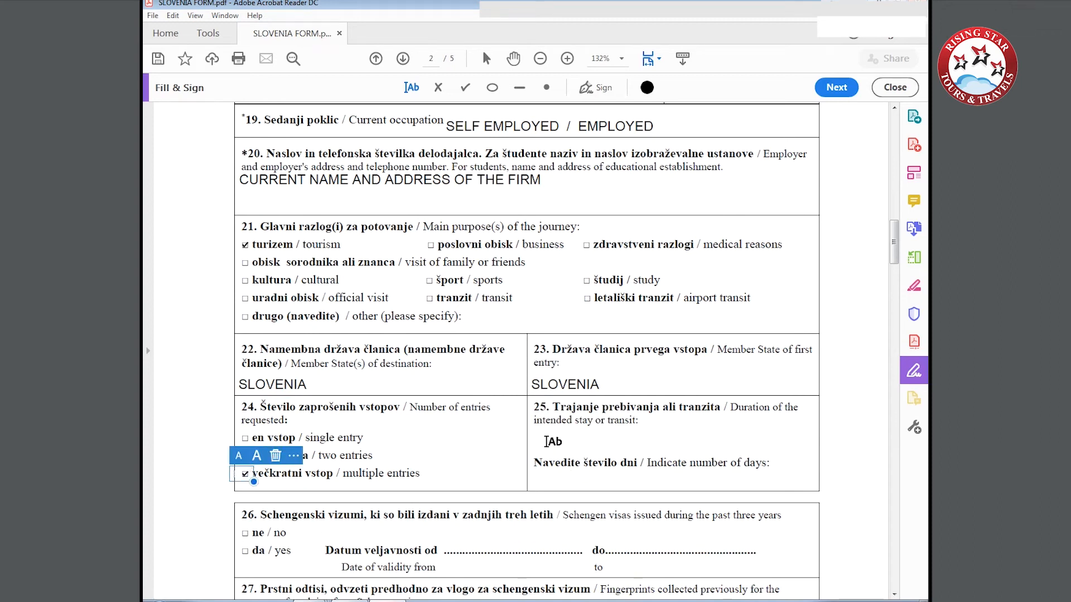
click(544, 477)
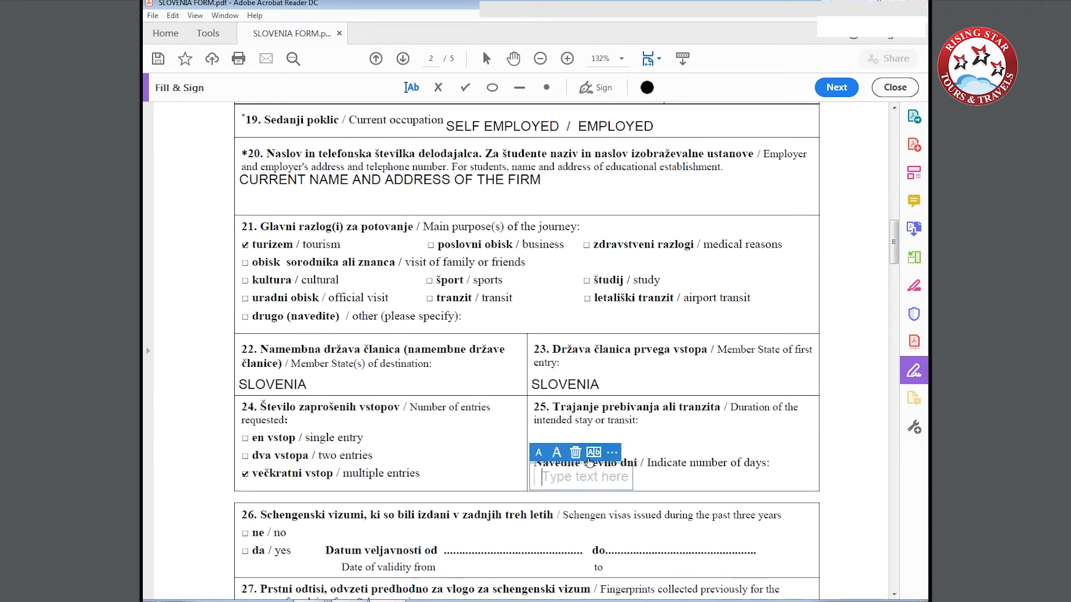
text(10)
Tick no for Schengen visas issued in the past three years and no for previously collected fingerprints, in fields 26 and 27.
scroll(449, 444, down, 2)
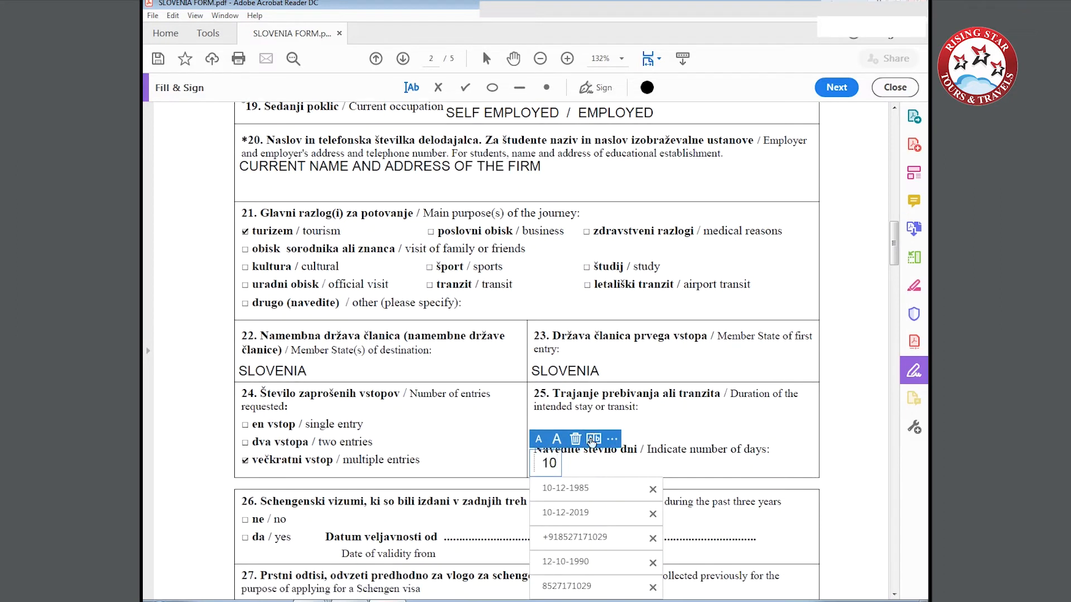
scroll(447, 445, down, 1)
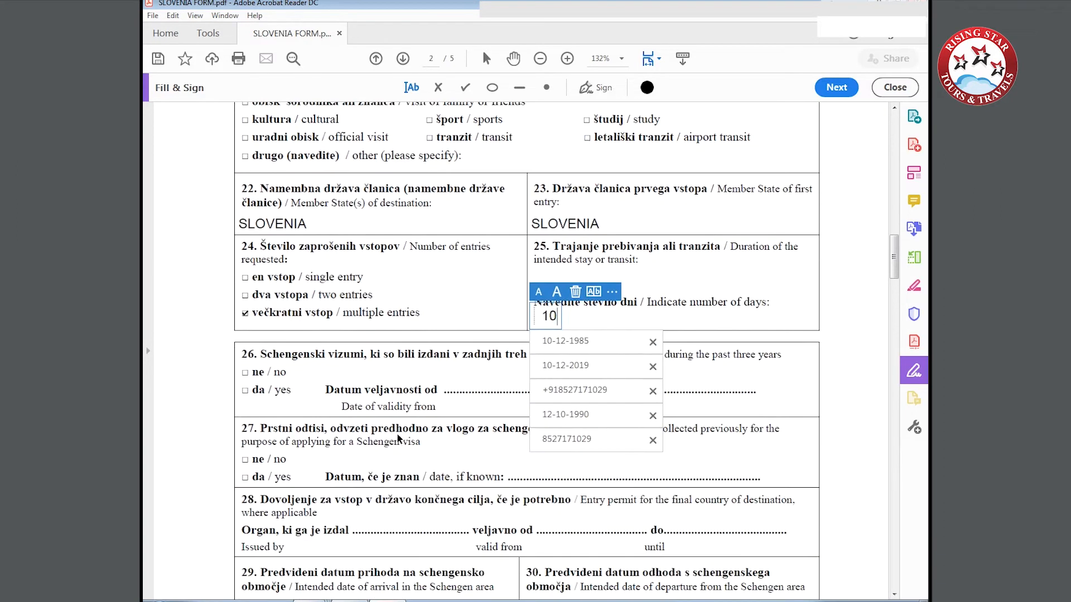
click(245, 375)
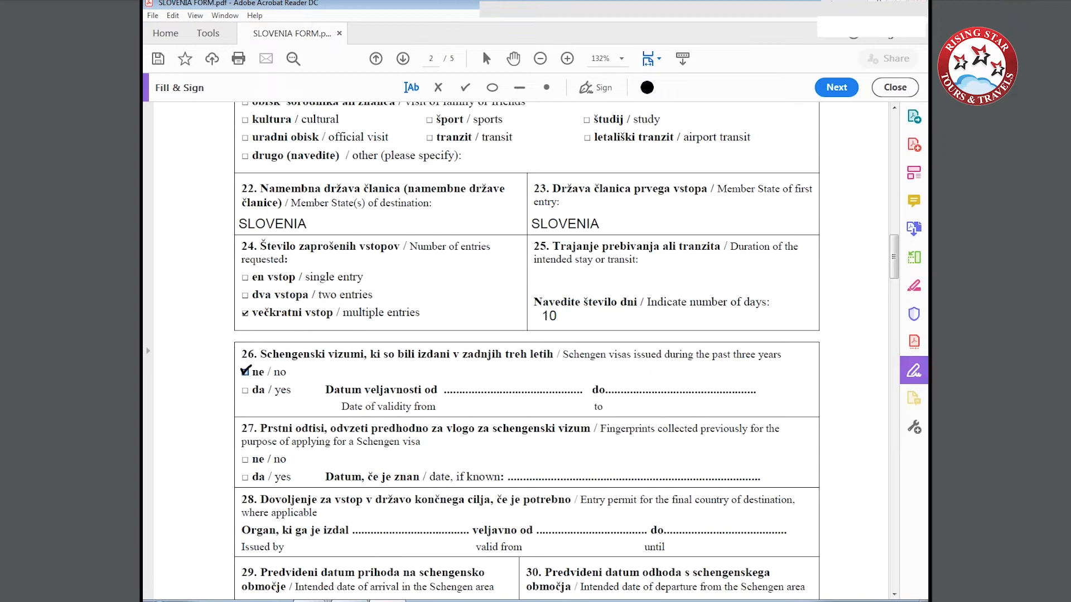
click(245, 370)
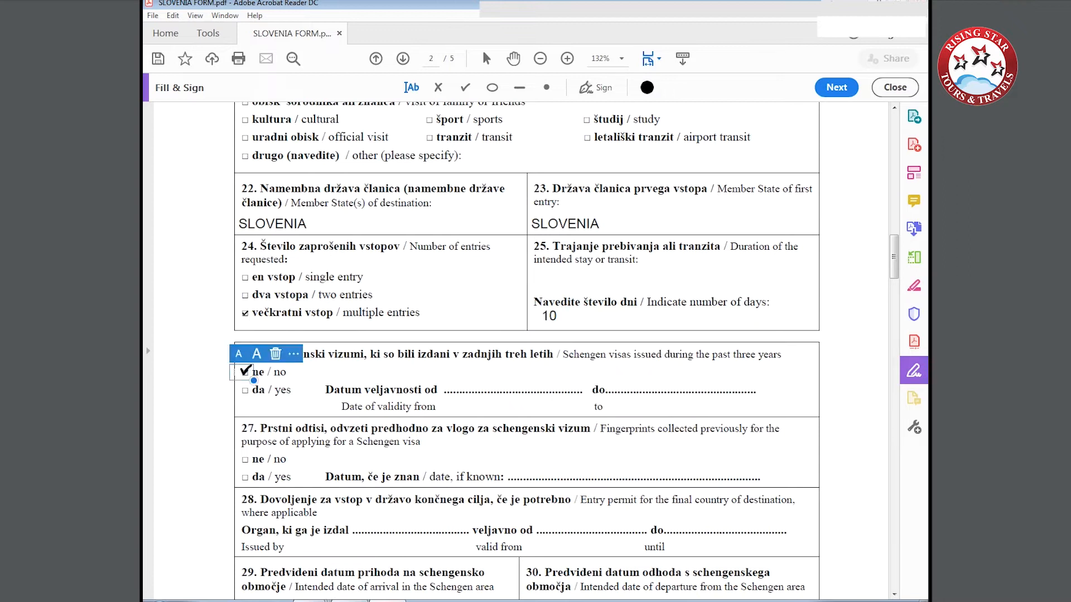
click(246, 457)
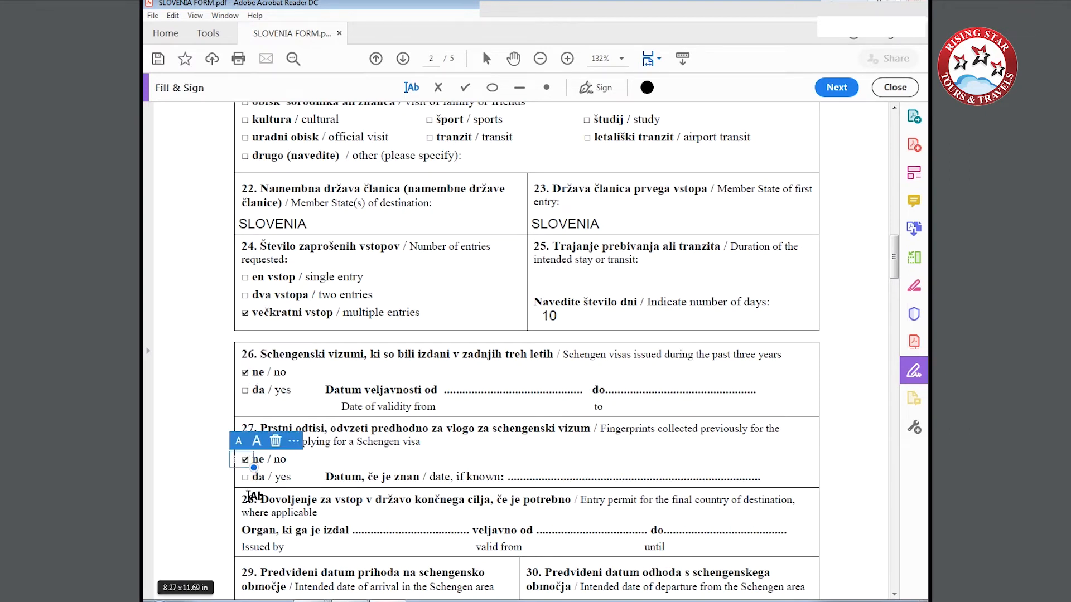
Enter 01-12-2019 as the intended arrival date in field 29 and 10-12-2019 as the intended departure date in field 30.
scroll(248, 488, down, 3)
scroll(248, 495, down, 1)
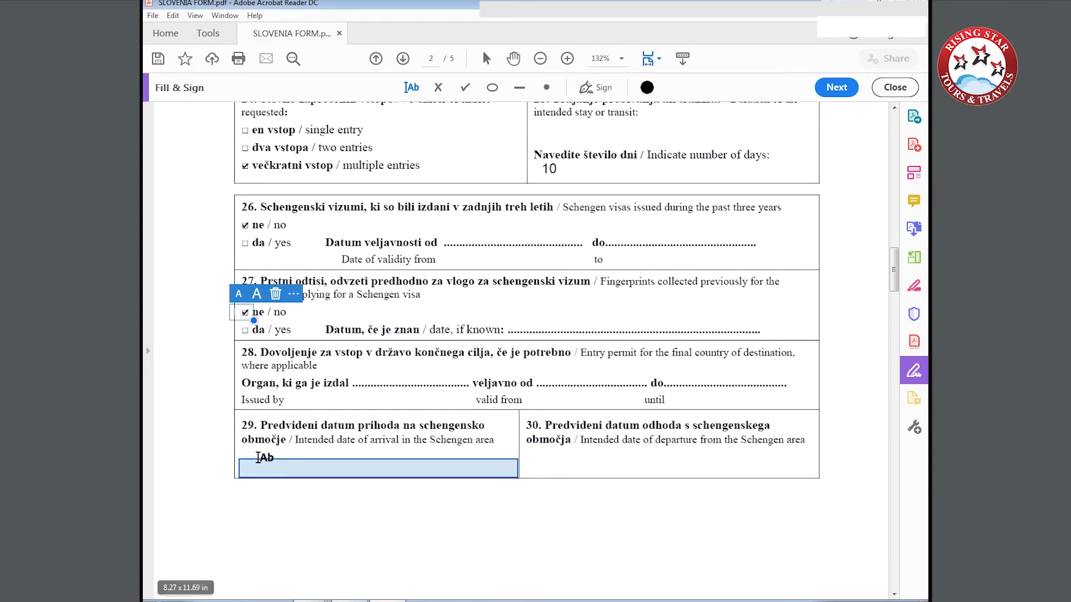
click(257, 466)
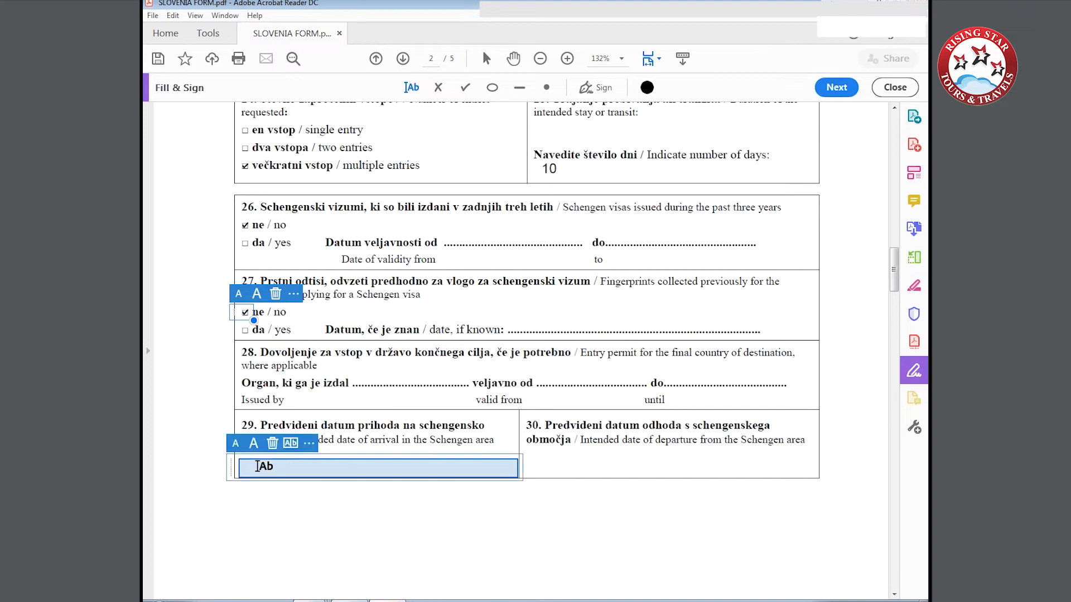
text(0)
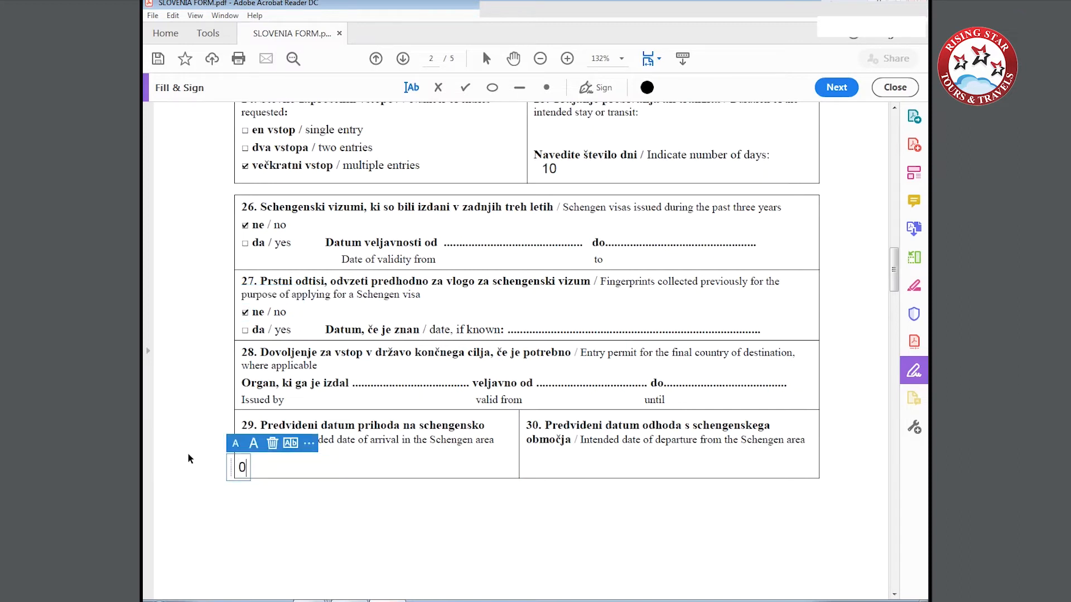
text(1-12-2019)
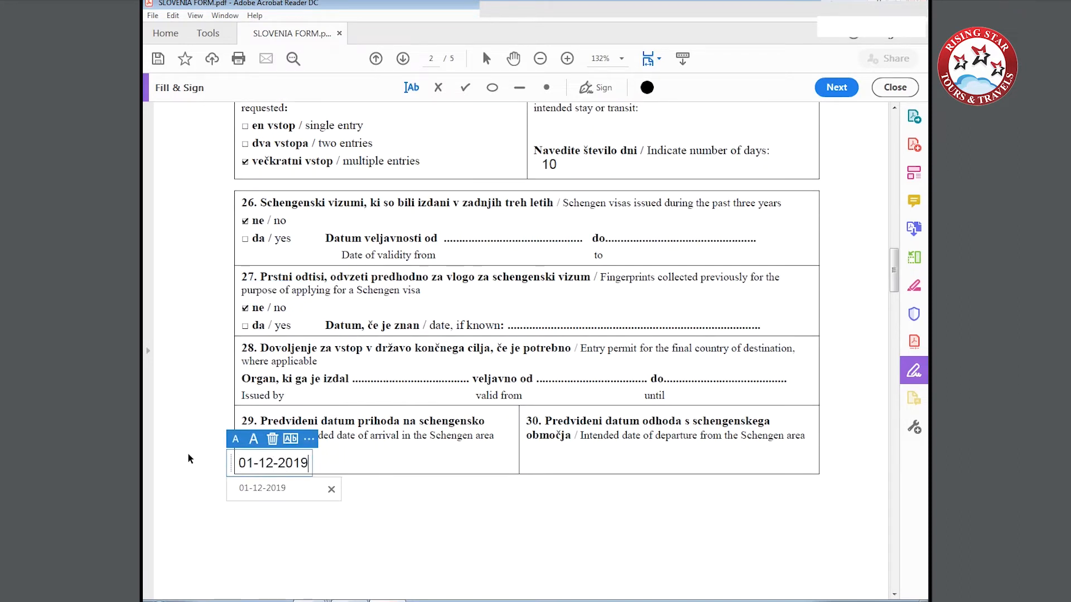
click(534, 463)
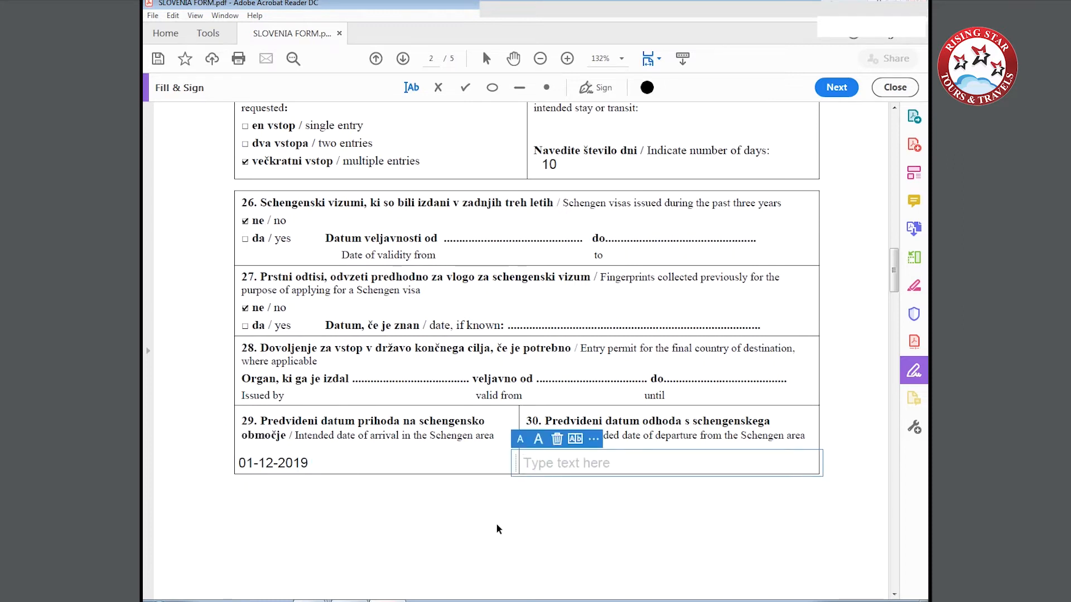
text(10-12-20)
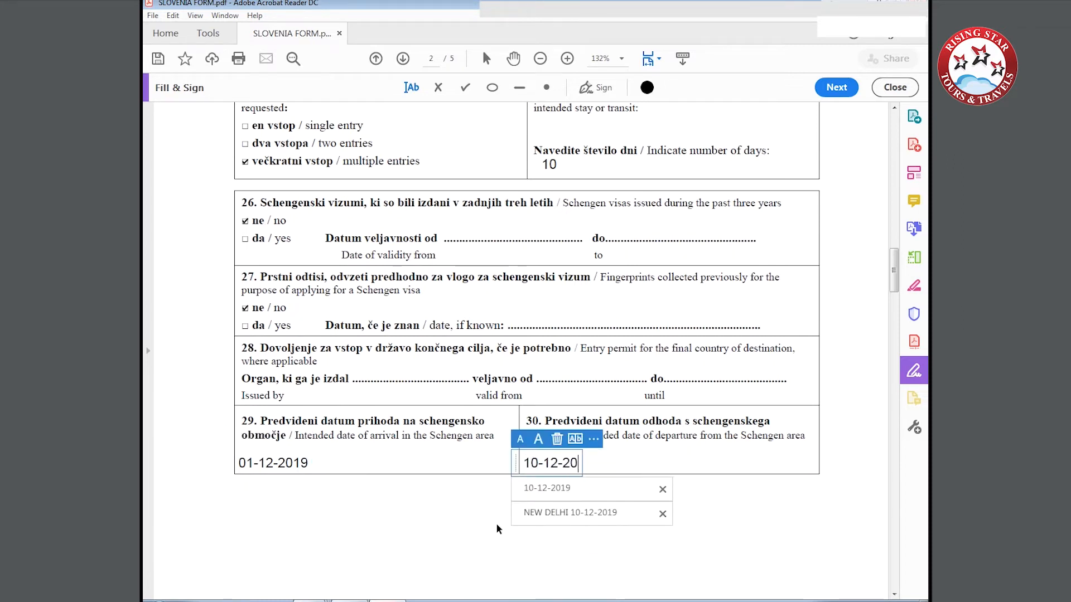
text(19)
scroll(475, 526, down, 6)
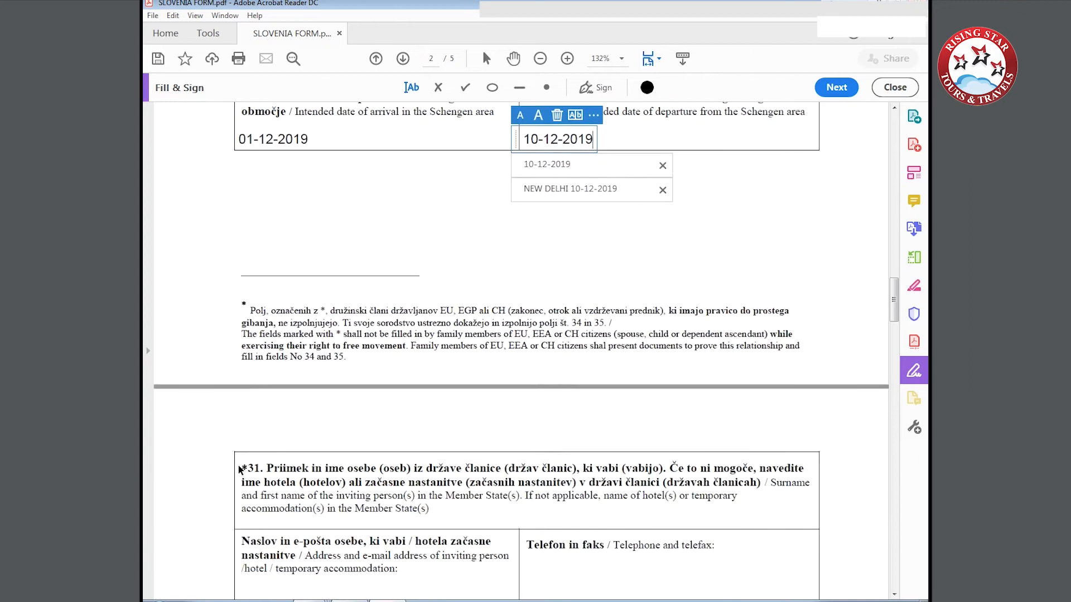
Enter NAME OF THE HOTEL as the inviting person or hotel name in field 31.
scroll(240, 469, down, 3)
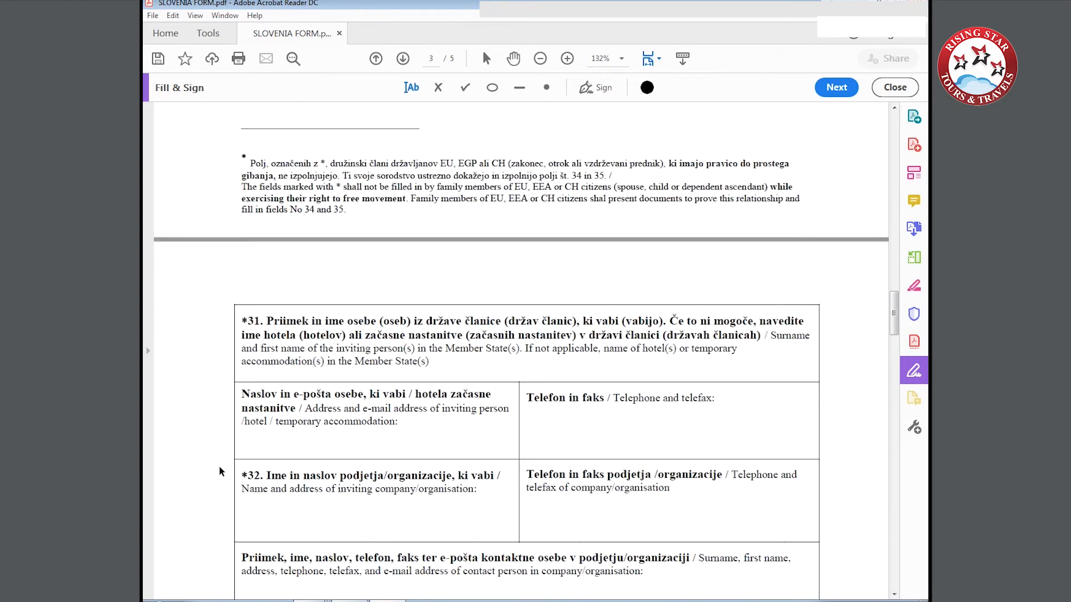
click(247, 375)
text(NAME)
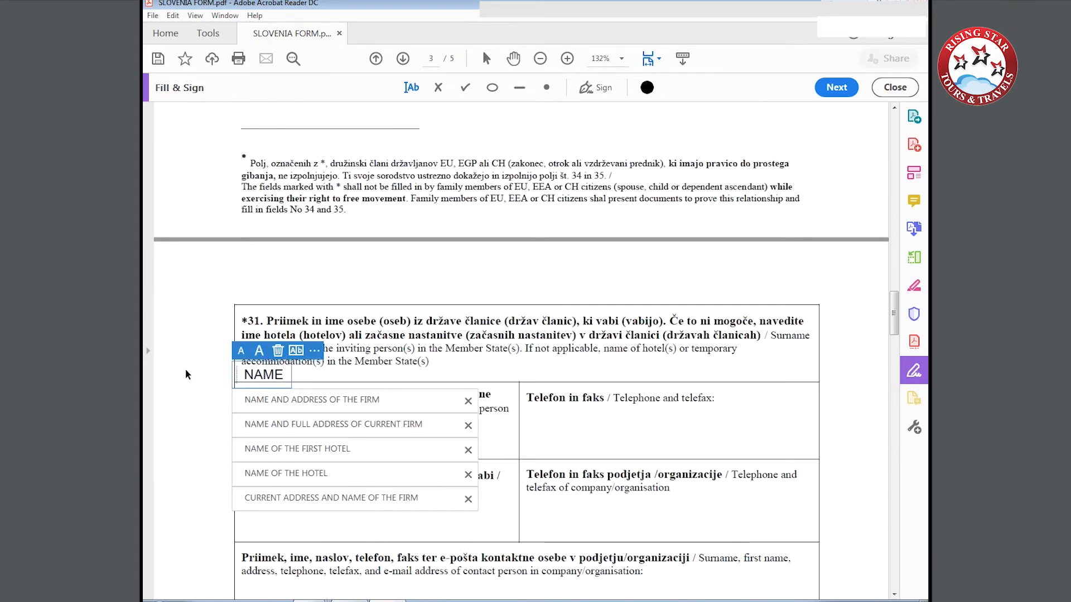
text( OF THE HOTEL)
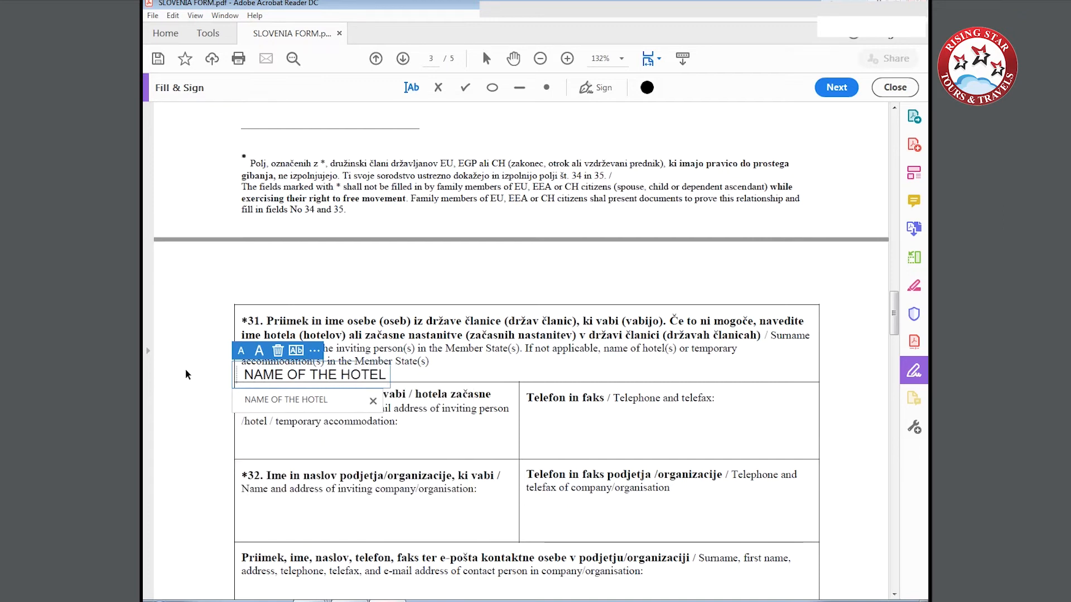
click(185, 375)
Enter ADDRESS OF THE ABOVE HOTEL as the address of the temporary accommodation under field 31.
click(241, 448)
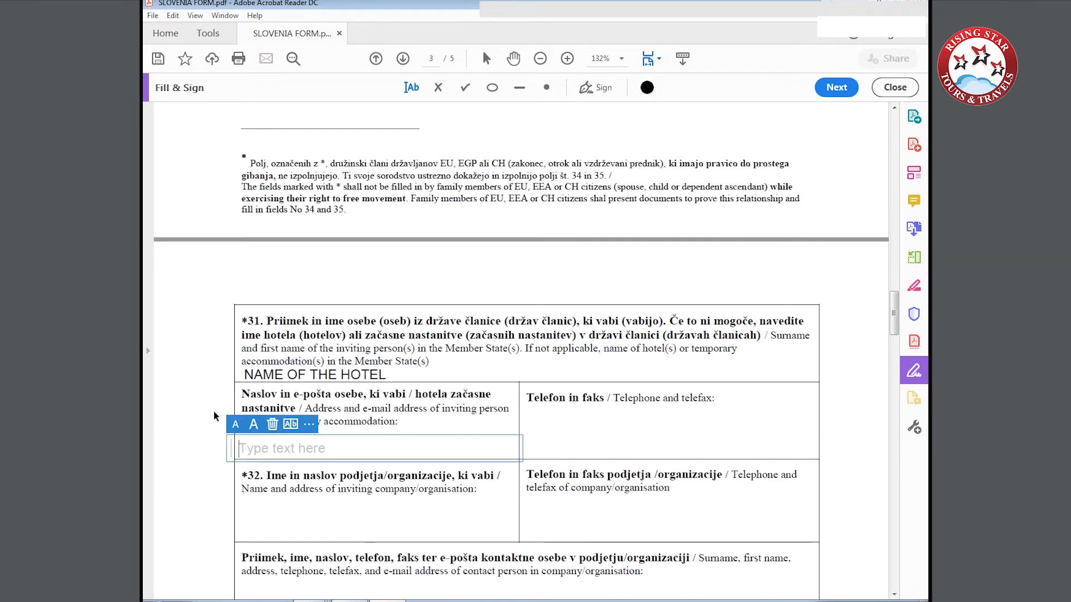
text(ADDRESSOF)
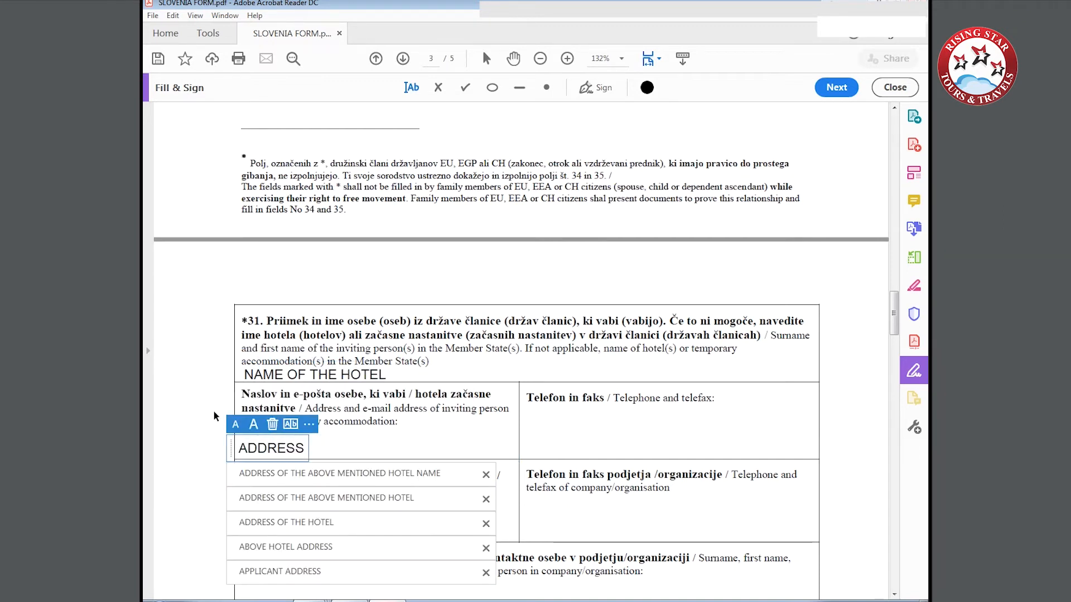
key(BackSpace)
key(BackSpace)
key(BackSpace)
text(OF THYE)
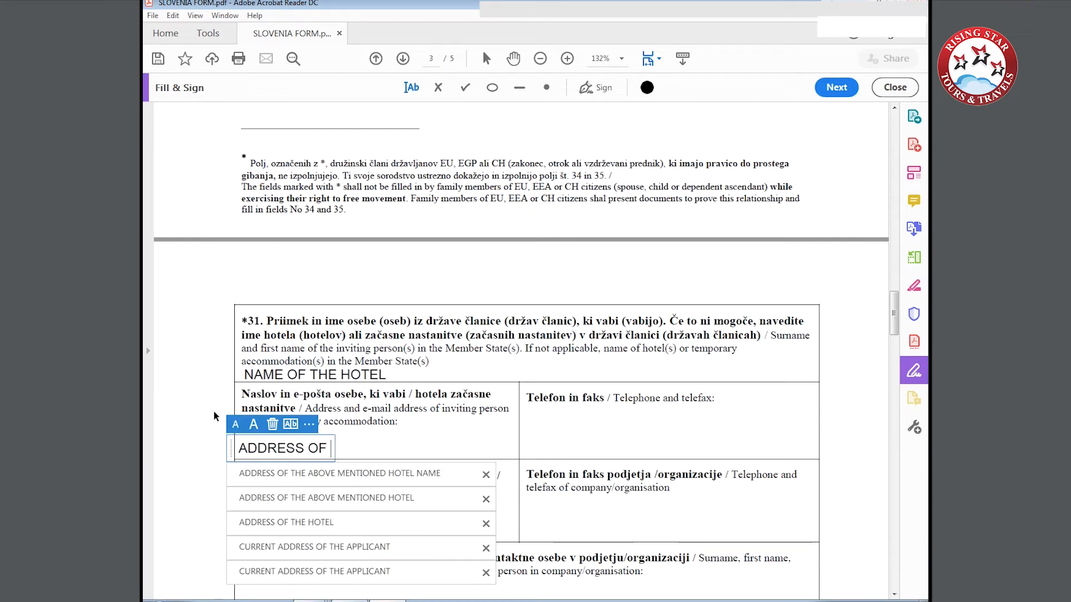
key(BackSpace)
key(BackSpace)
key(BackSpace)
text(E AB)
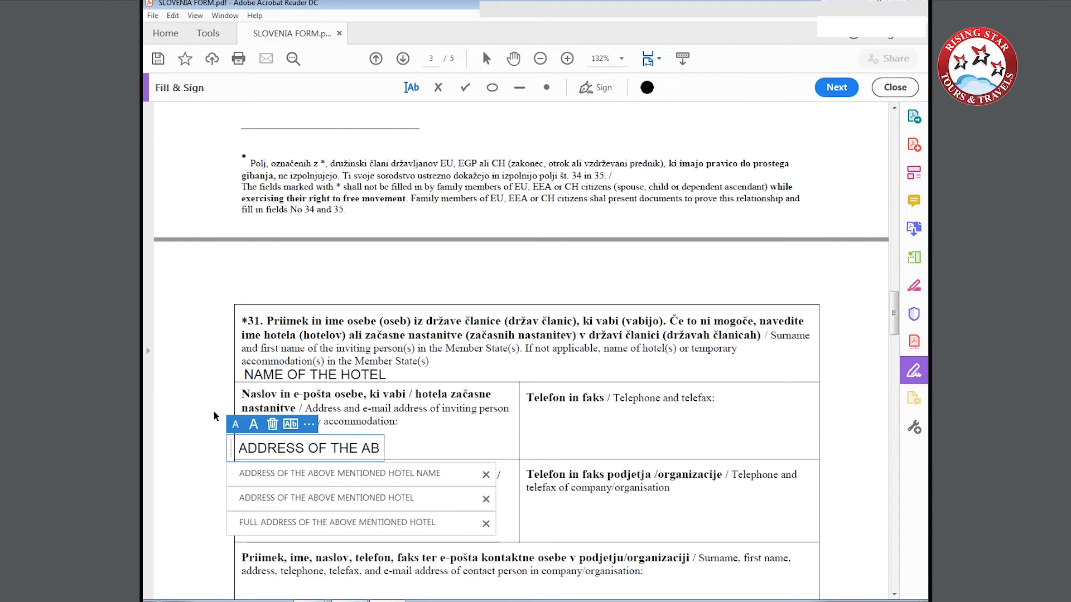
text(OVE HO)
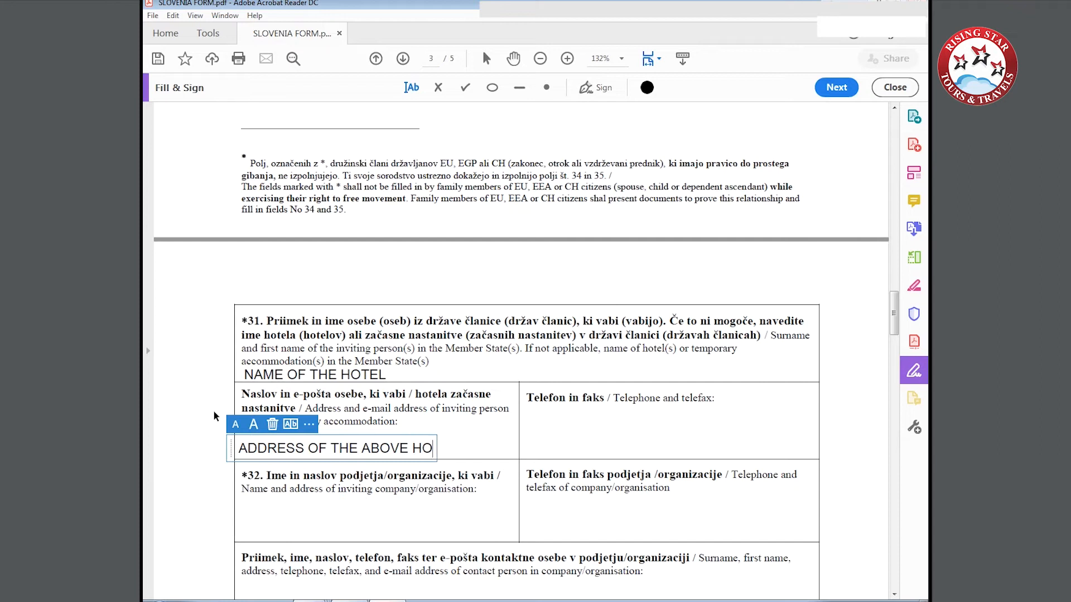
text(TEL)
Enter CONTACT NUMBER OF THE HOTEL in the telephone and telefax box under field 31.
scroll(213, 416, up, 1)
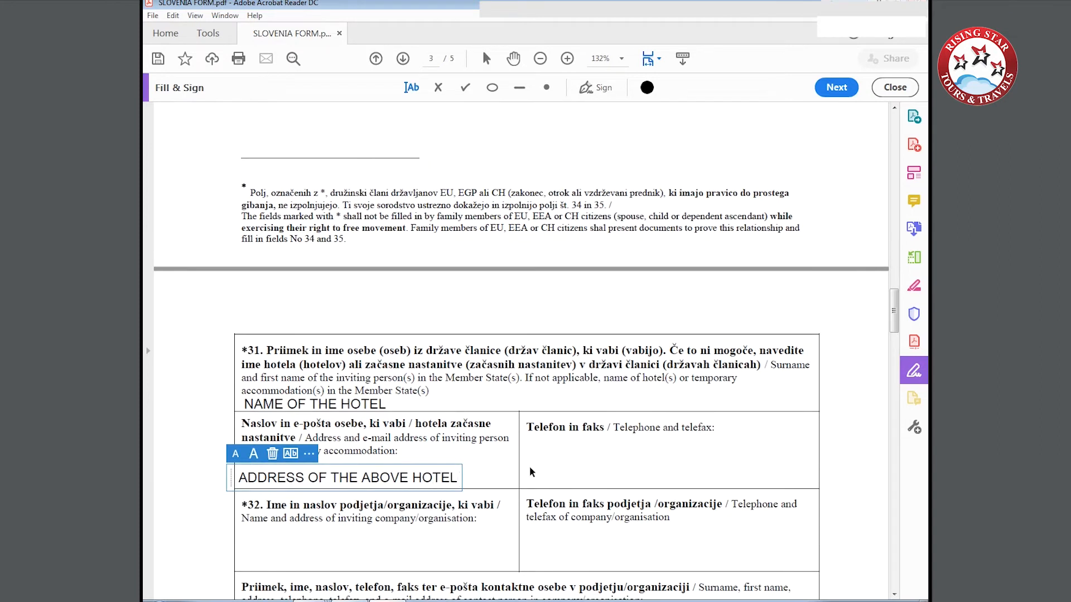
click(537, 443)
click(537, 446)
text(CONTAC)
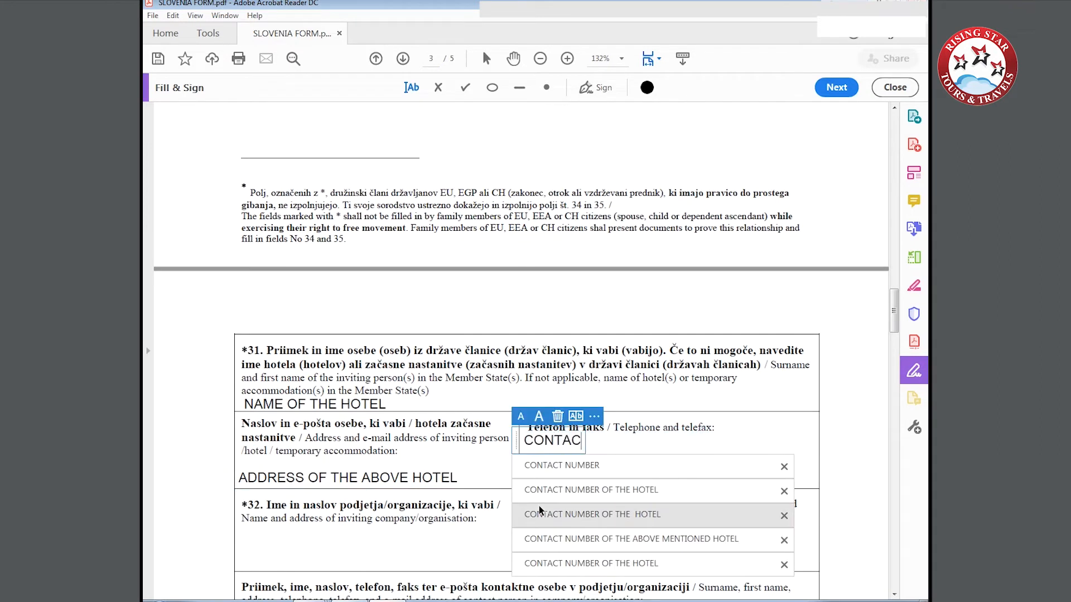
text(T NUMBER OF )
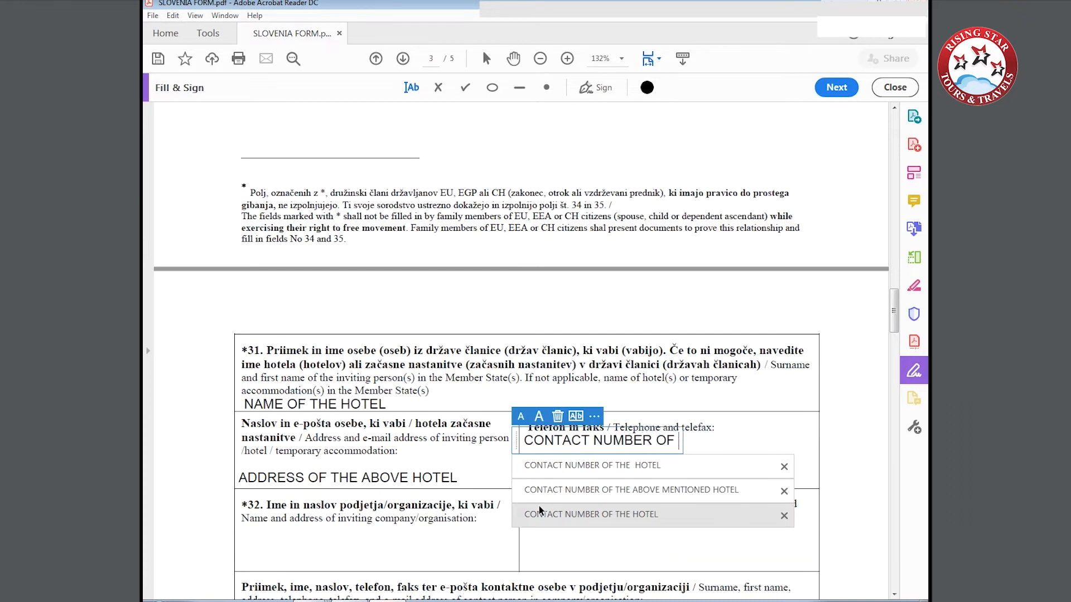
text(THE HOTEL)
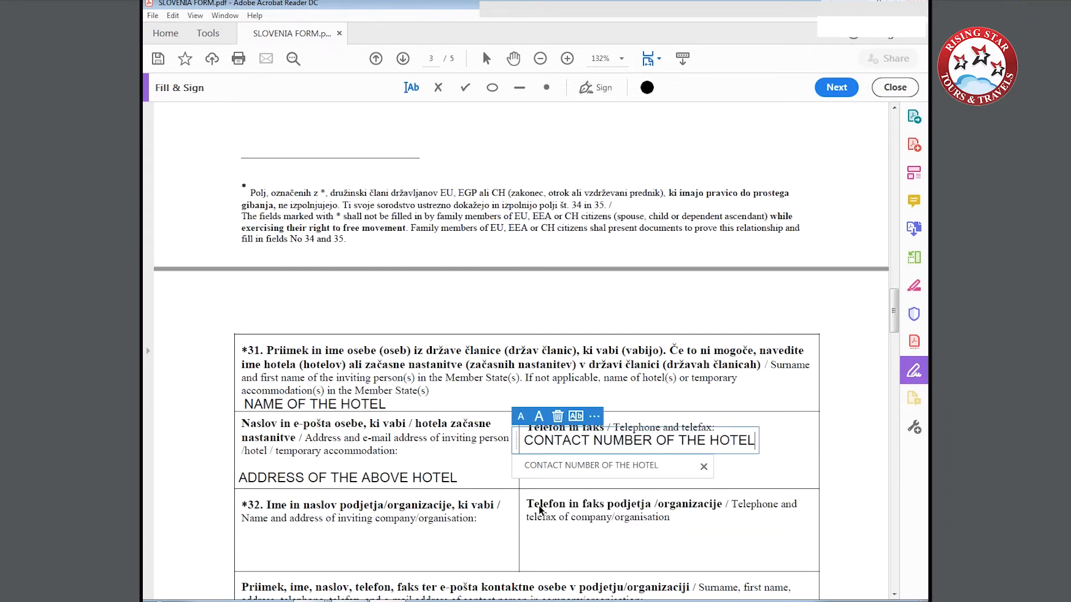
In field 33, tick costs covered by the applicant, with cash, traveller's cheques, pre-paid accommodation and pre-paid transport as means of support.
scroll(538, 508, down, 5)
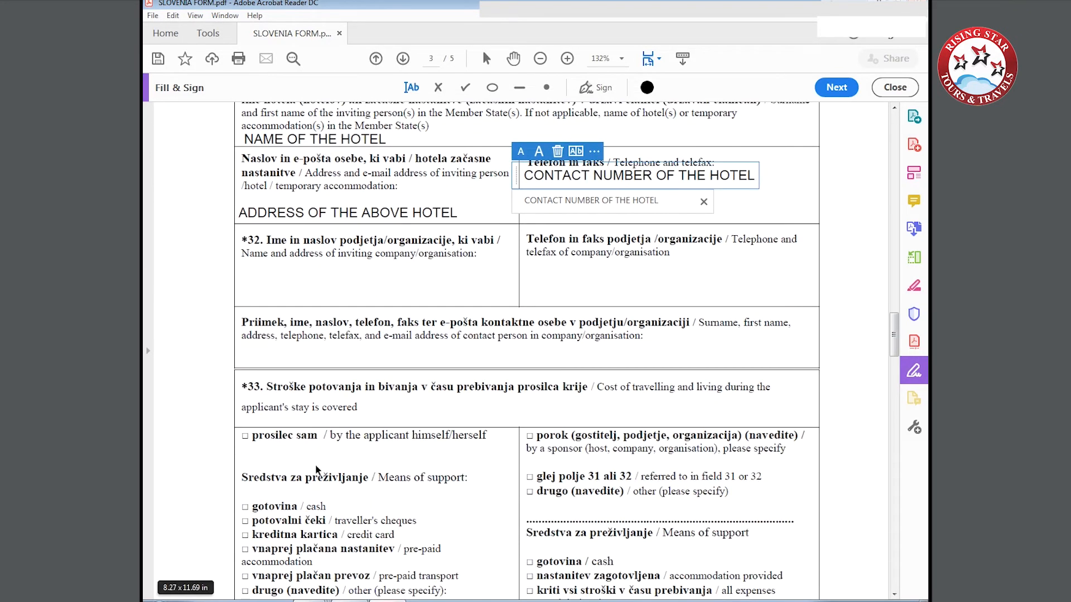
click(245, 437)
click(241, 437)
scroll(241, 441, down, 1)
click(245, 447)
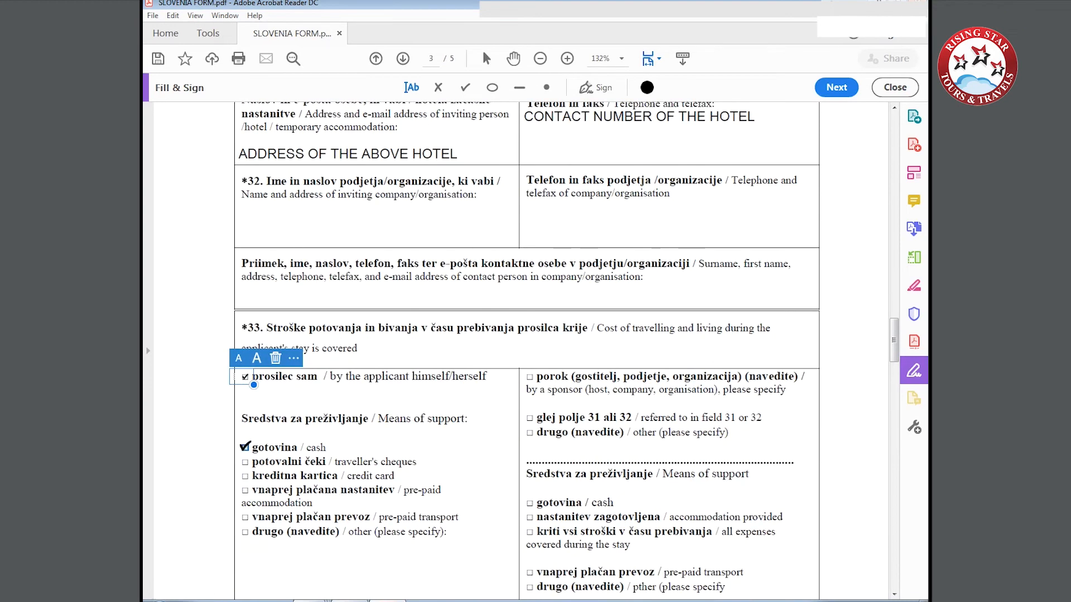
click(246, 461)
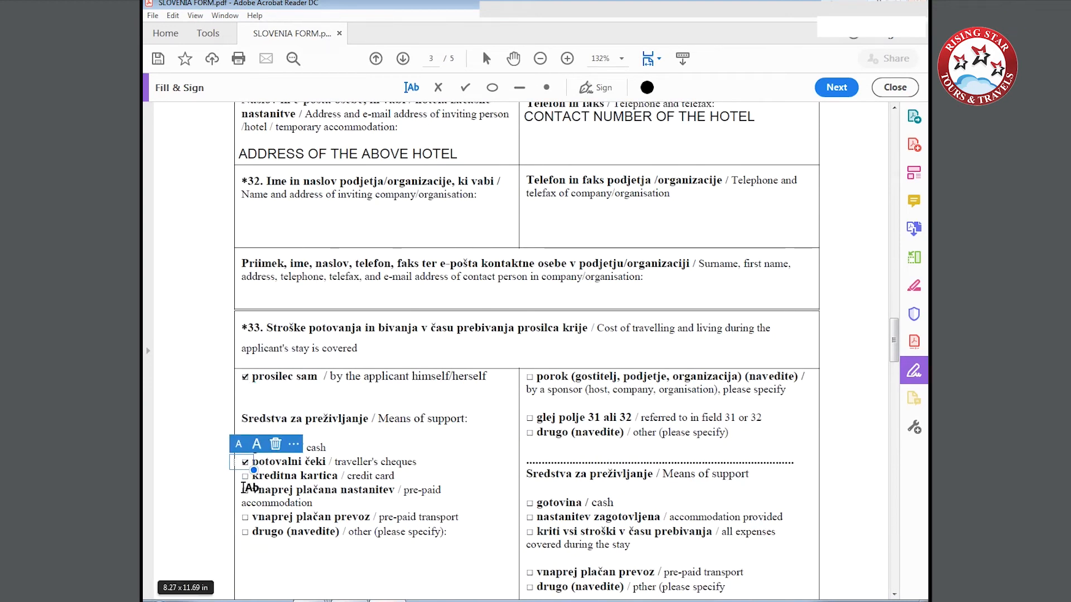
click(245, 489)
click(246, 517)
Enter NEW DELHI and 13-11-2019 on separate lines in the place and date box beside the signature on page 4.
scroll(245, 522, down, 3)
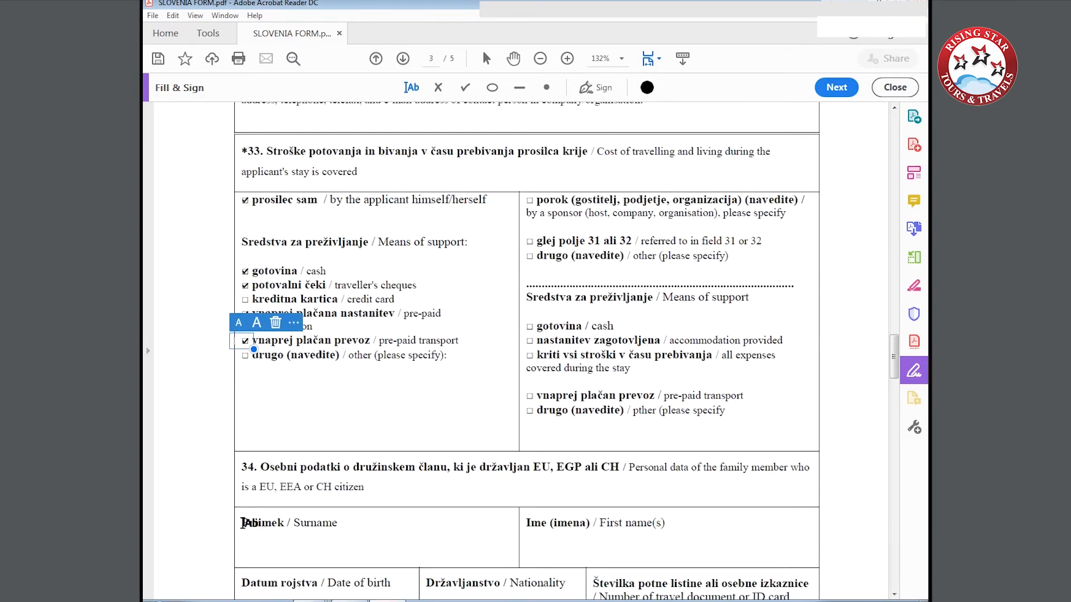
scroll(216, 461, down, 20)
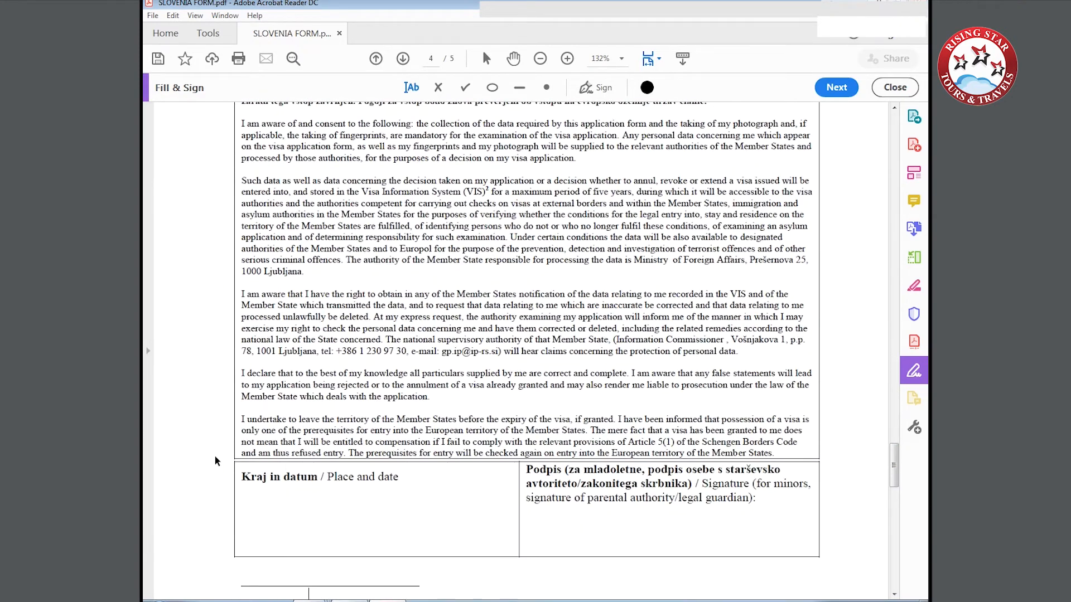
click(241, 491)
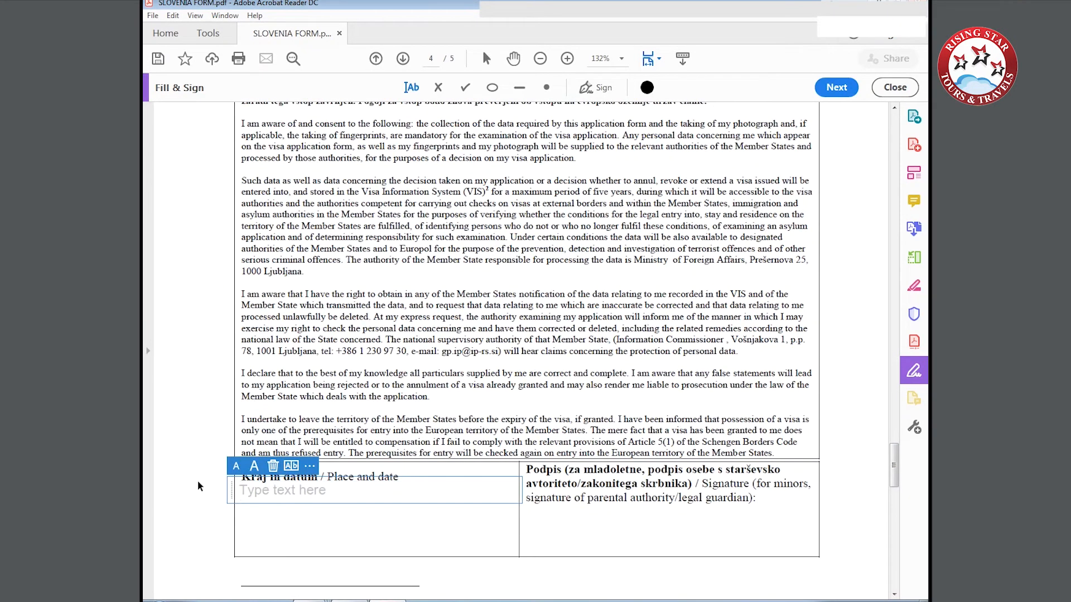
text(NEW DELHI)
key(Return)
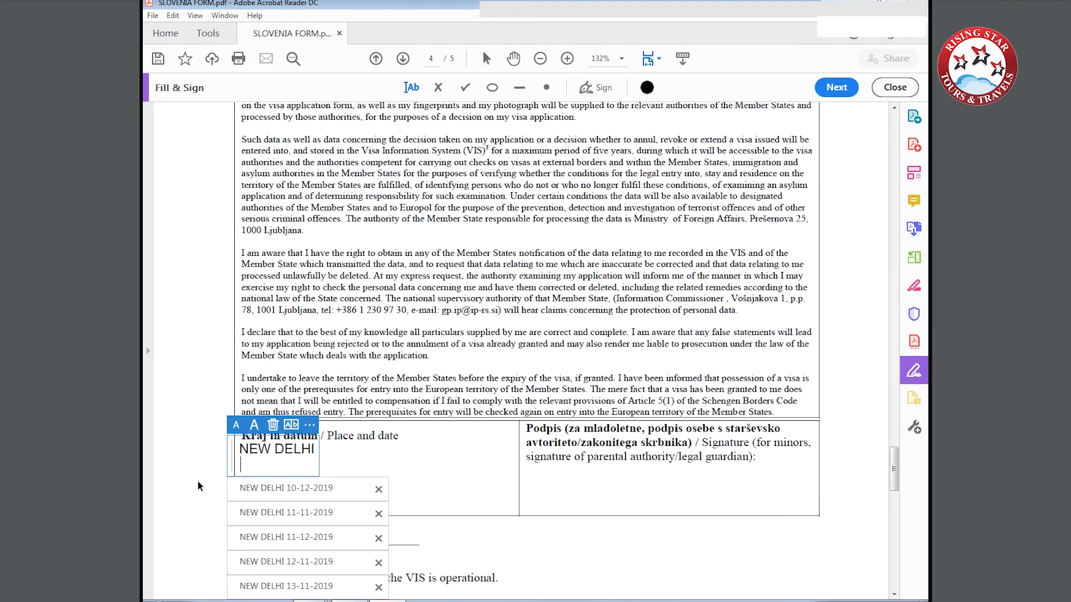
text(13-11-2019)
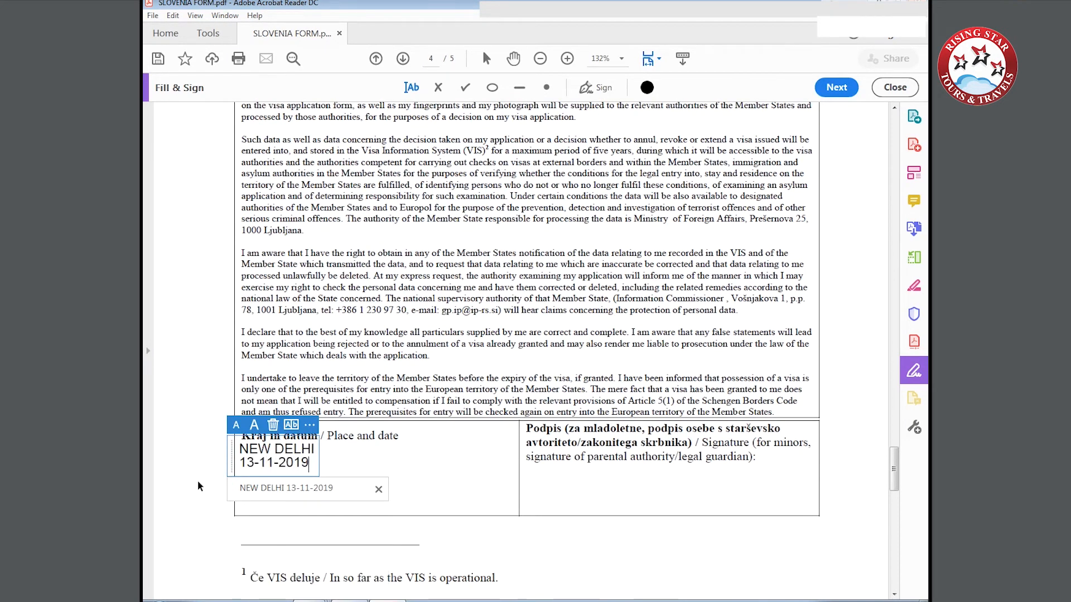
click(196, 483)
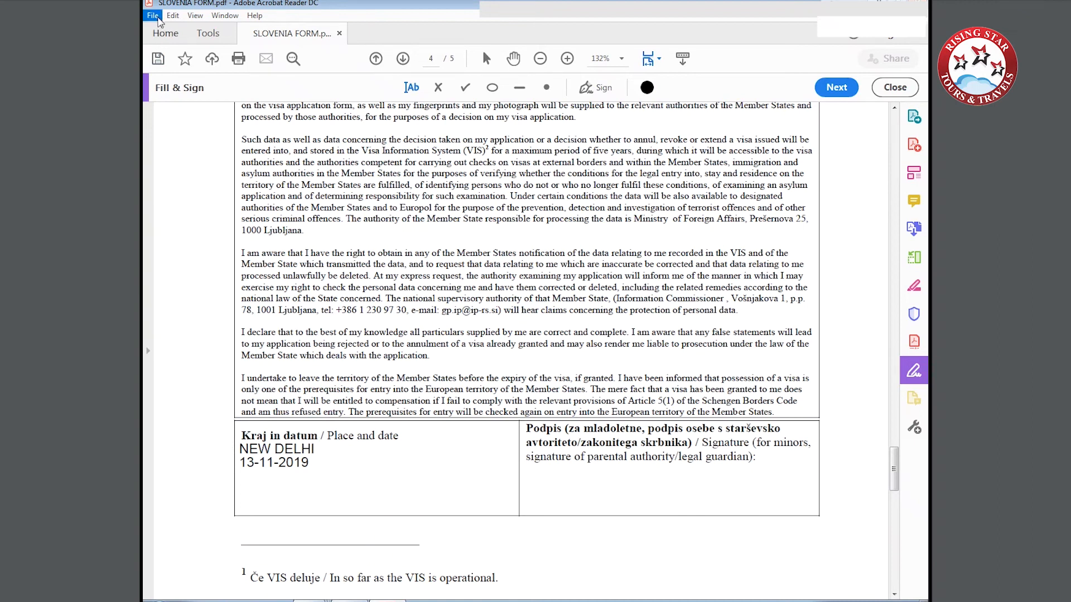
Start saving the filled-in visa application form as a new file.
click(153, 16)
click(195, 111)
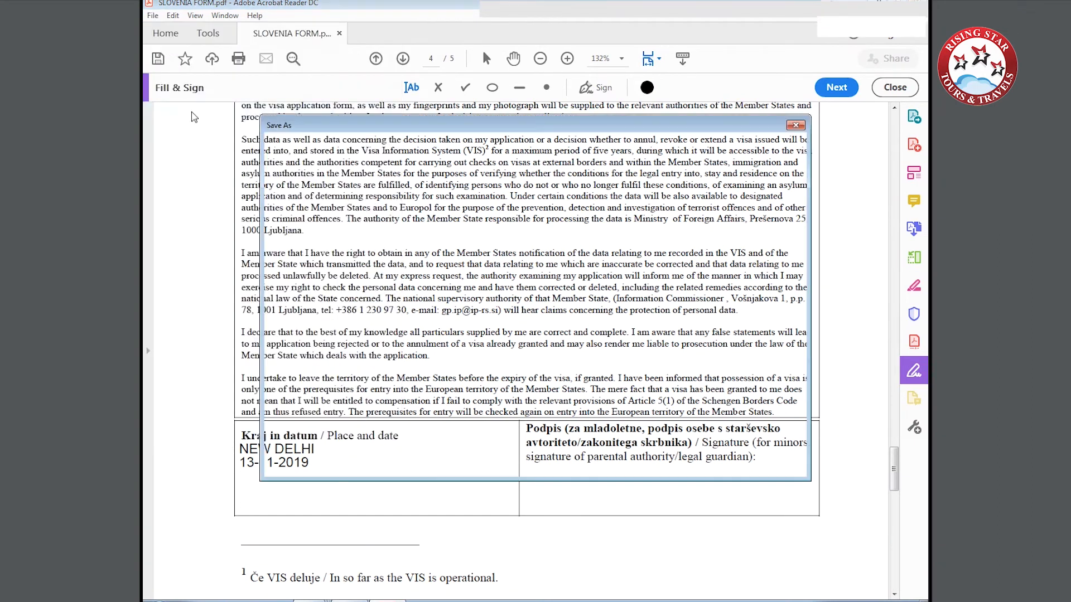